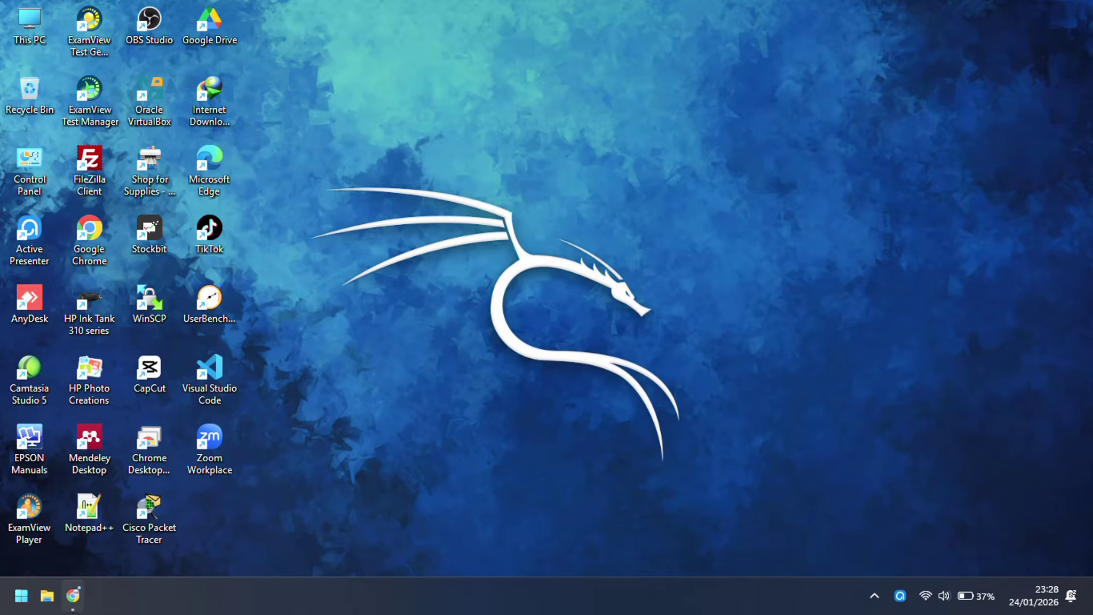
- Open Chrome, search Google for "driver pack solution" and go to the DriverPack website
left_click(73, 608)
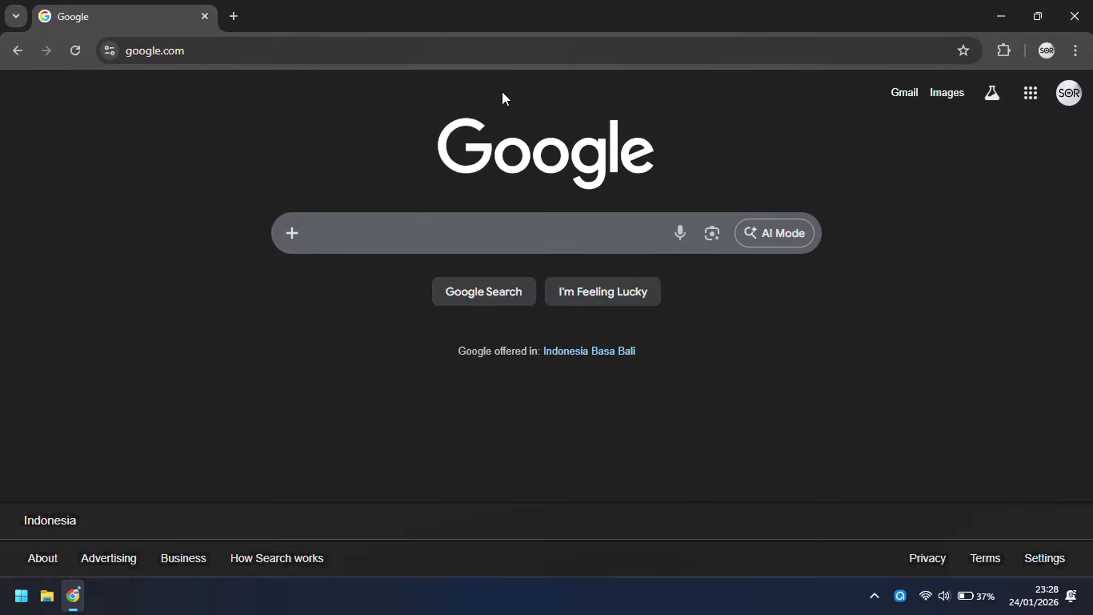
left_click(446, 239)
type("dr")
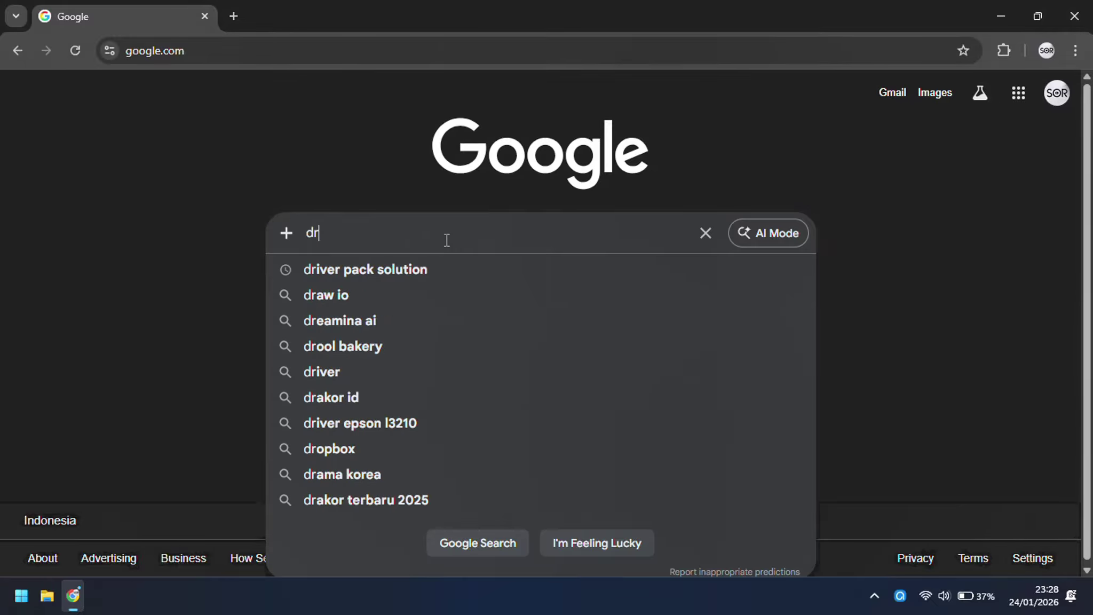
type("iver")
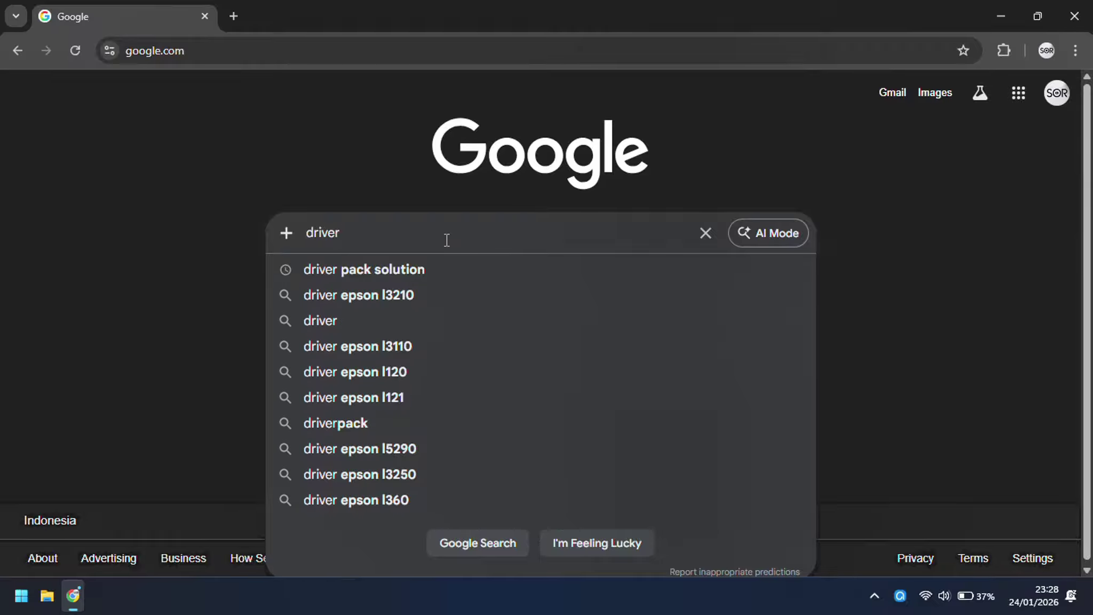
left_click(443, 272)
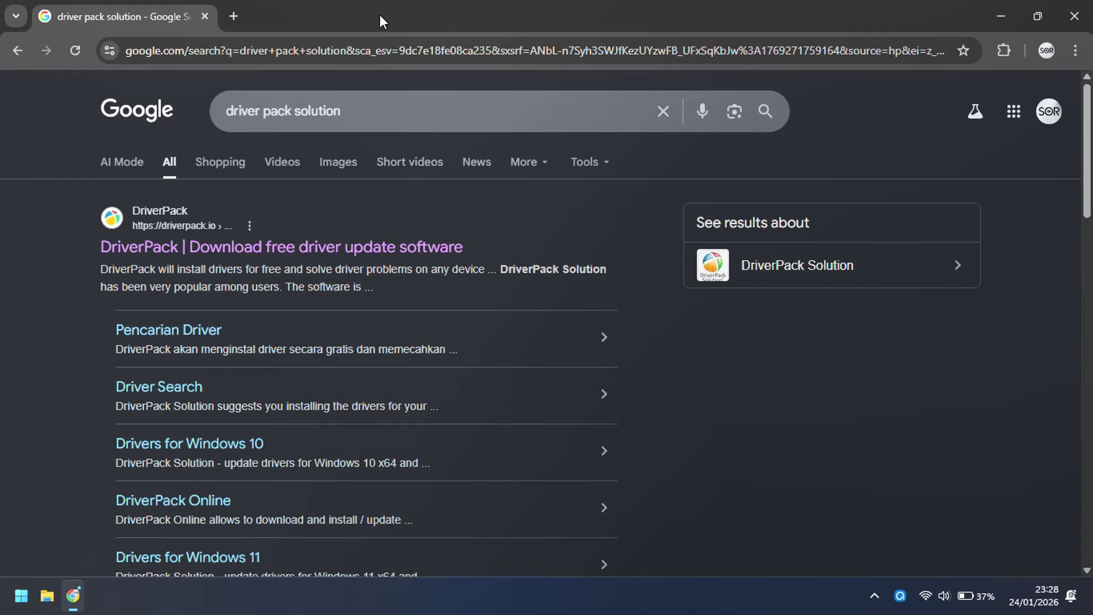
left_click(231, 262)
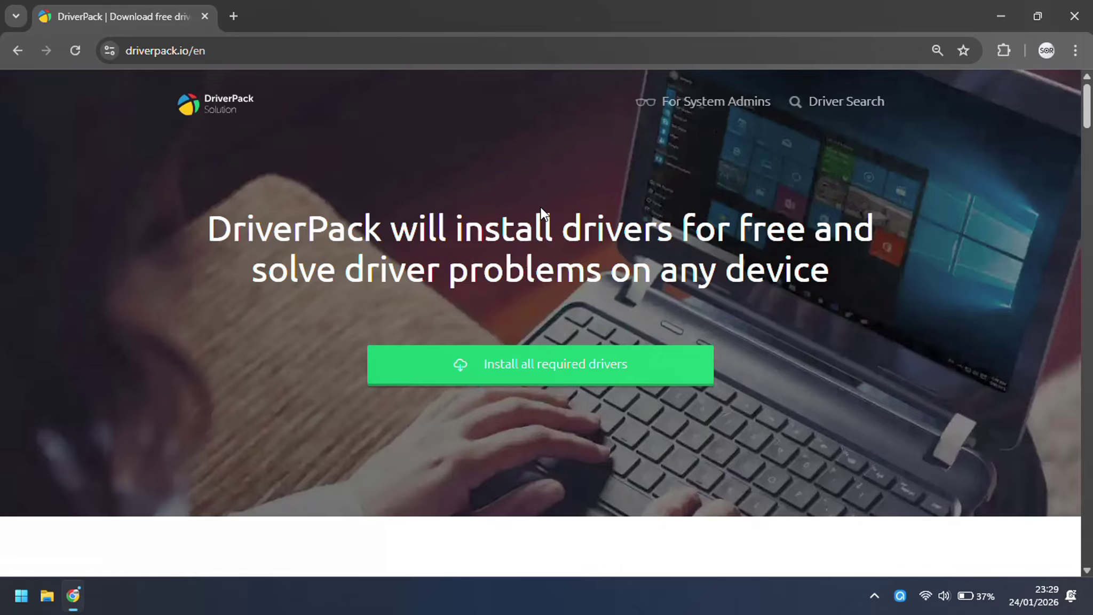
- Open the selection of other DriverPack versions from the link below the user counter on the DriverPack home page
scroll(540, 206, "down", 2)
scroll(540, 206, "up", 2)
scroll(536, 234, "down", 5)
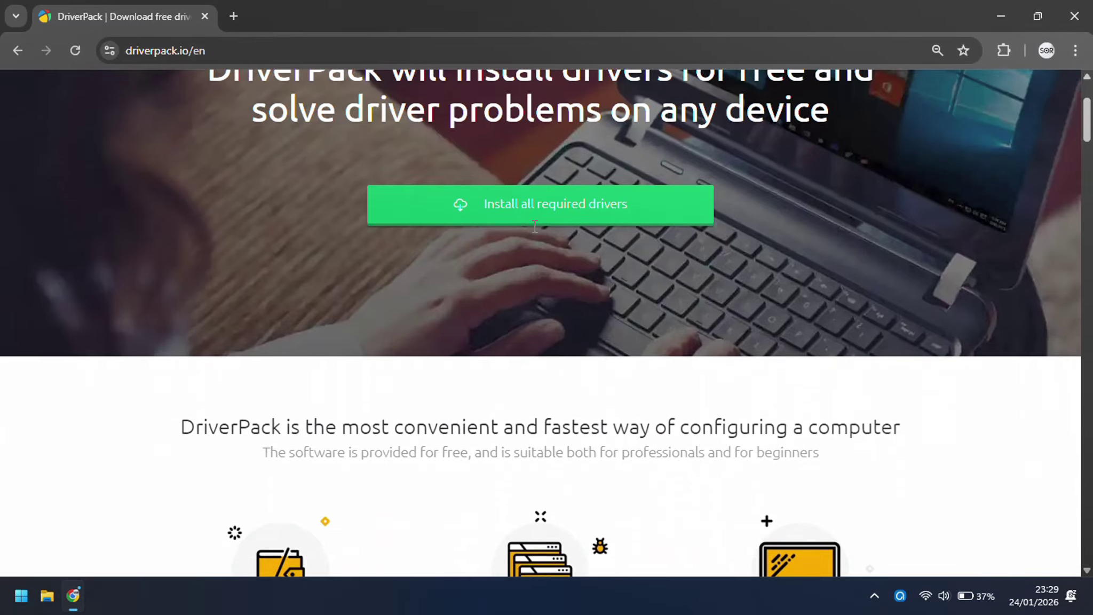
scroll(534, 229, "down", 10)
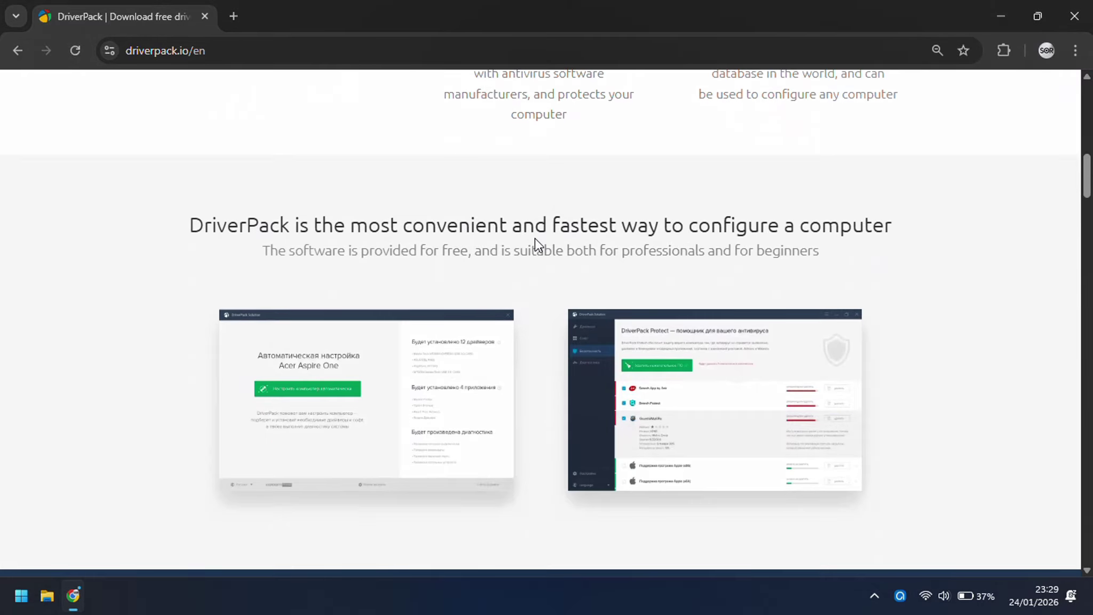
scroll(537, 249, "down", 7)
scroll(537, 245, "up", 2)
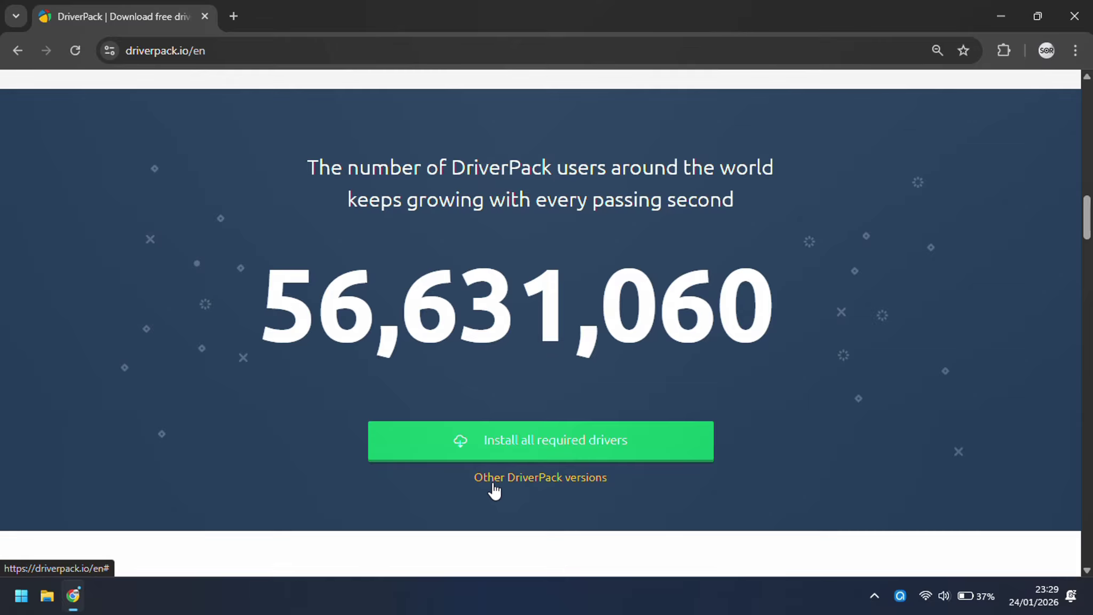
left_click(585, 483)
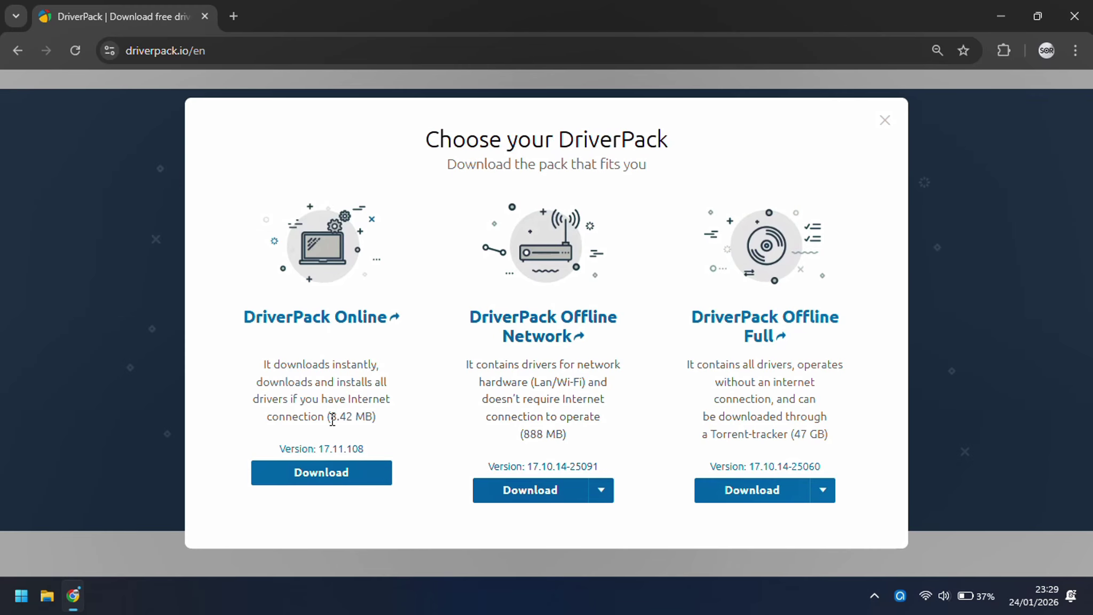
- Examine the download sizes of DriverPack Online and DriverPack Offline Network and the latter's Lan/Wi-Fi driver description
left_click_drag(331, 417, 375, 419)
left_click(519, 394)
left_click_drag(525, 434, 566, 434)
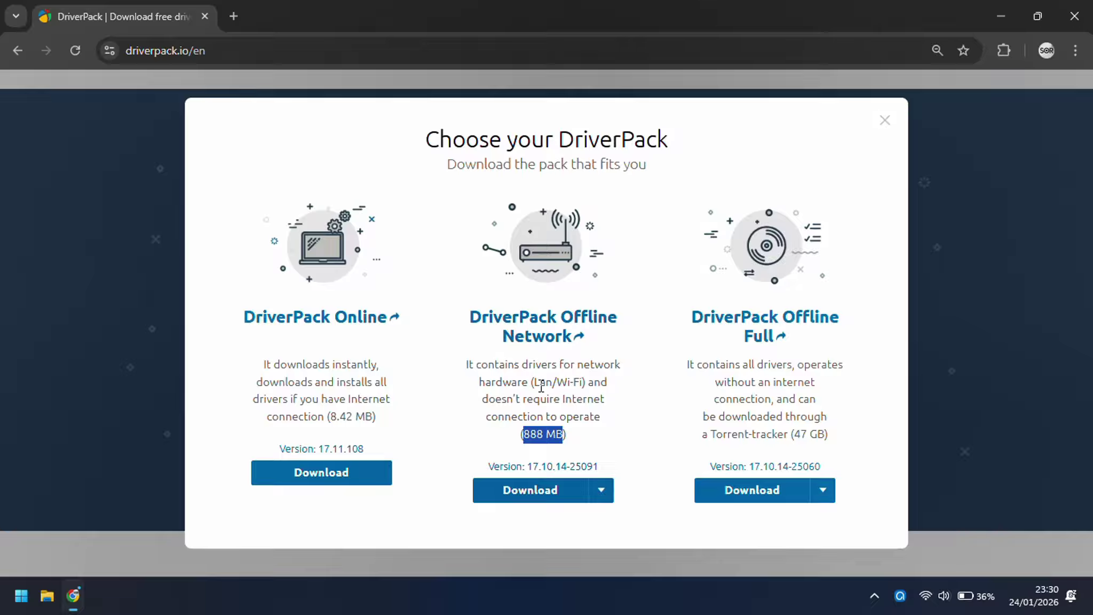
left_click_drag(534, 382, 583, 384)
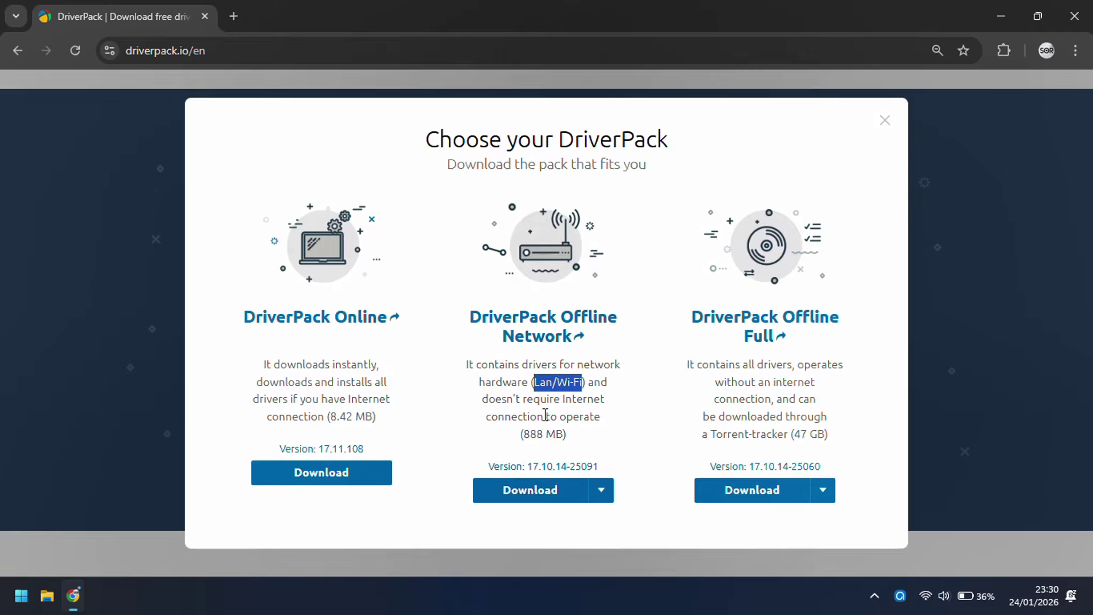
left_click_drag(543, 433, 524, 435)
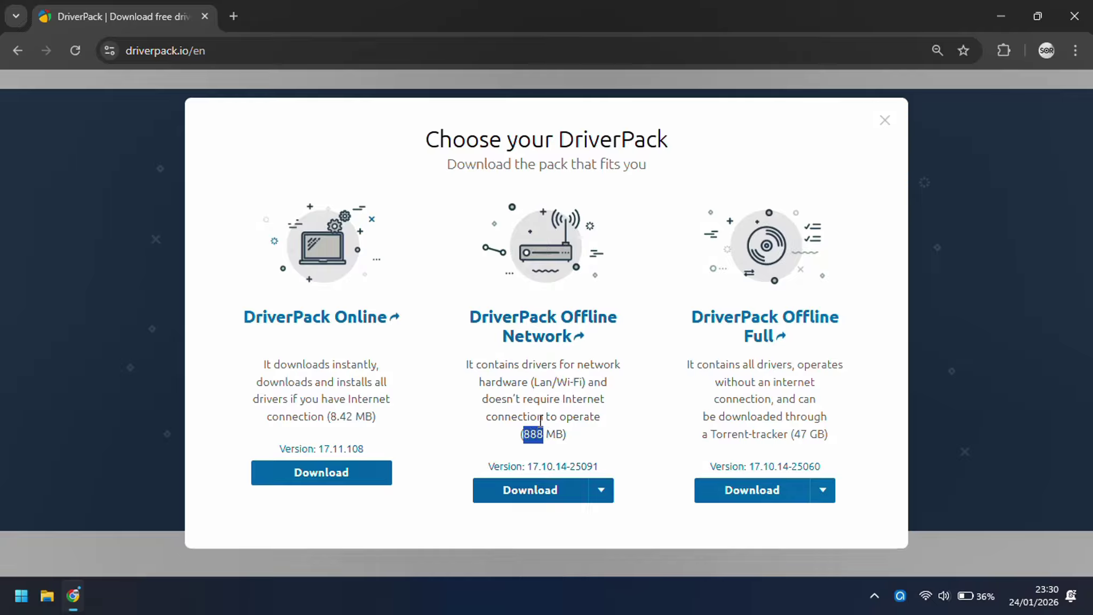
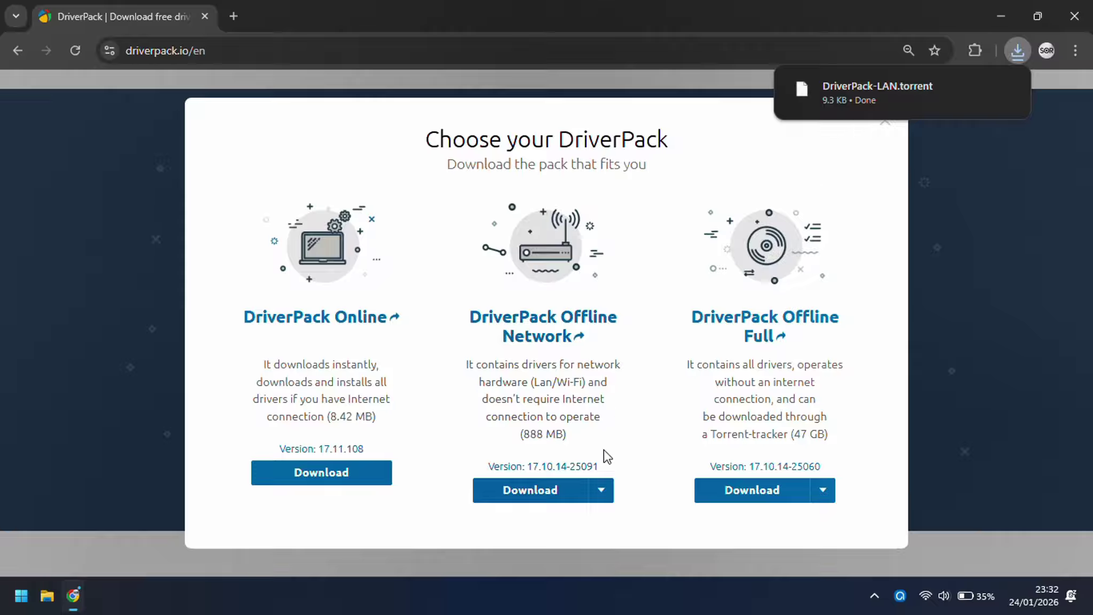
- Open both the uploadrar.com and turbobit.net download mirrors for DriverPack Offline Network
left_click(601, 491)
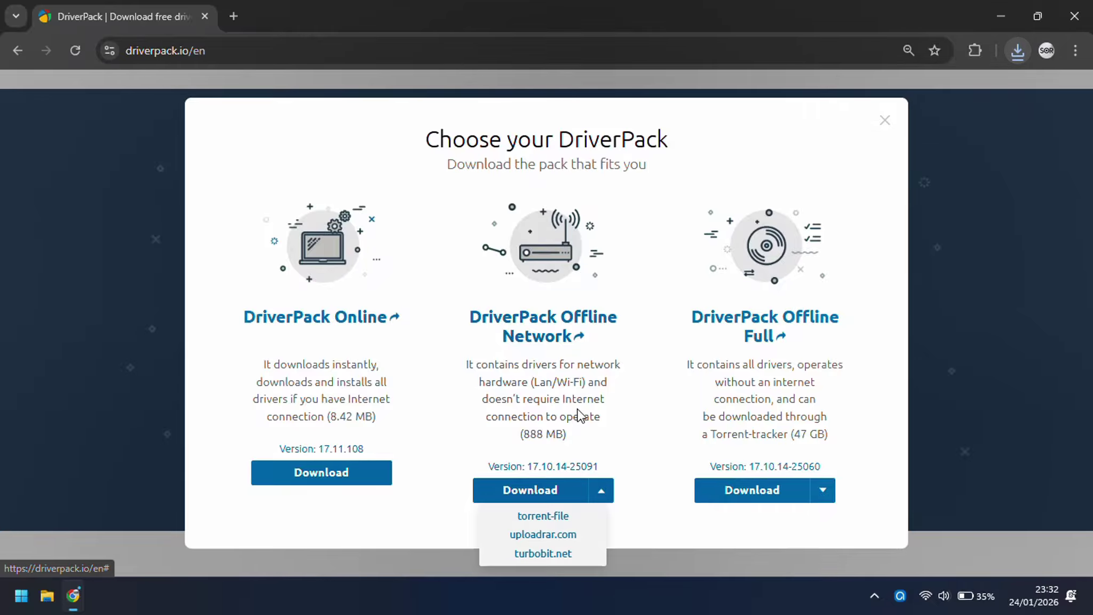
left_click(555, 536)
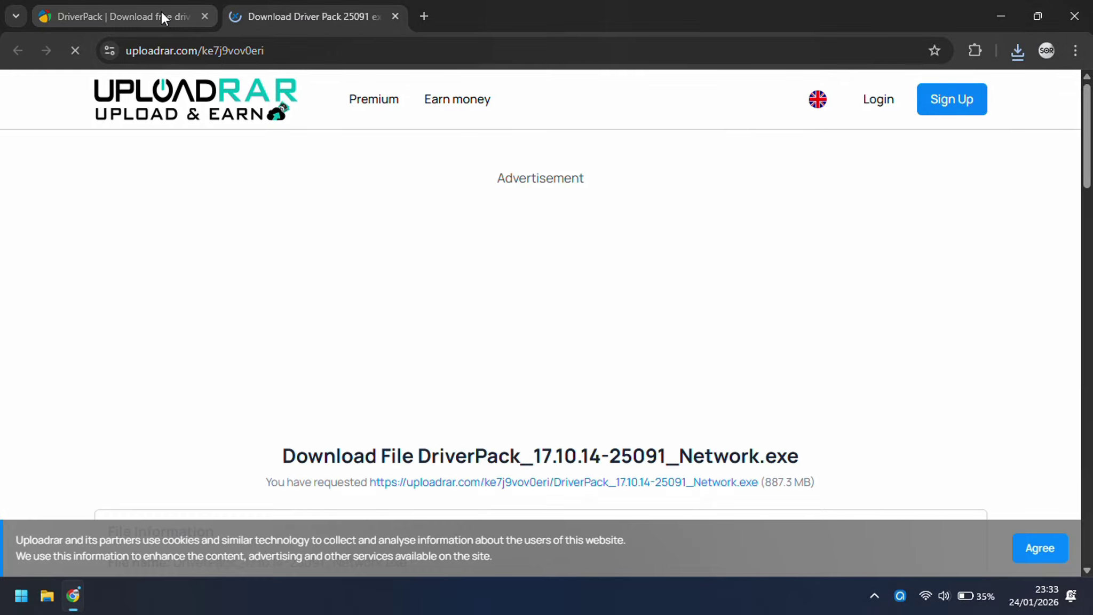
left_click(163, 18)
left_click(601, 490)
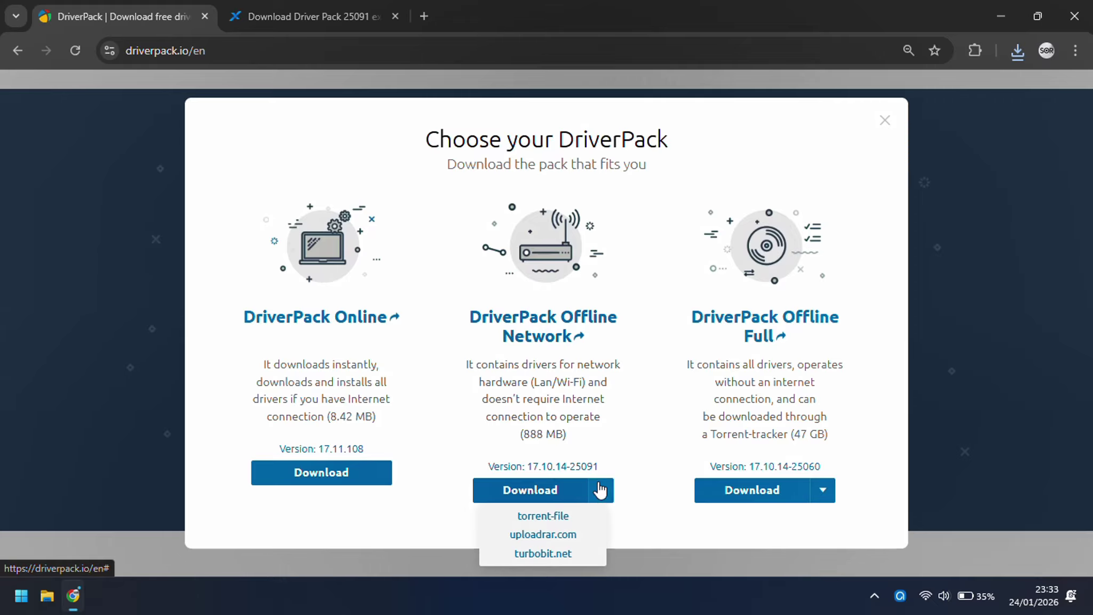
left_click(559, 555)
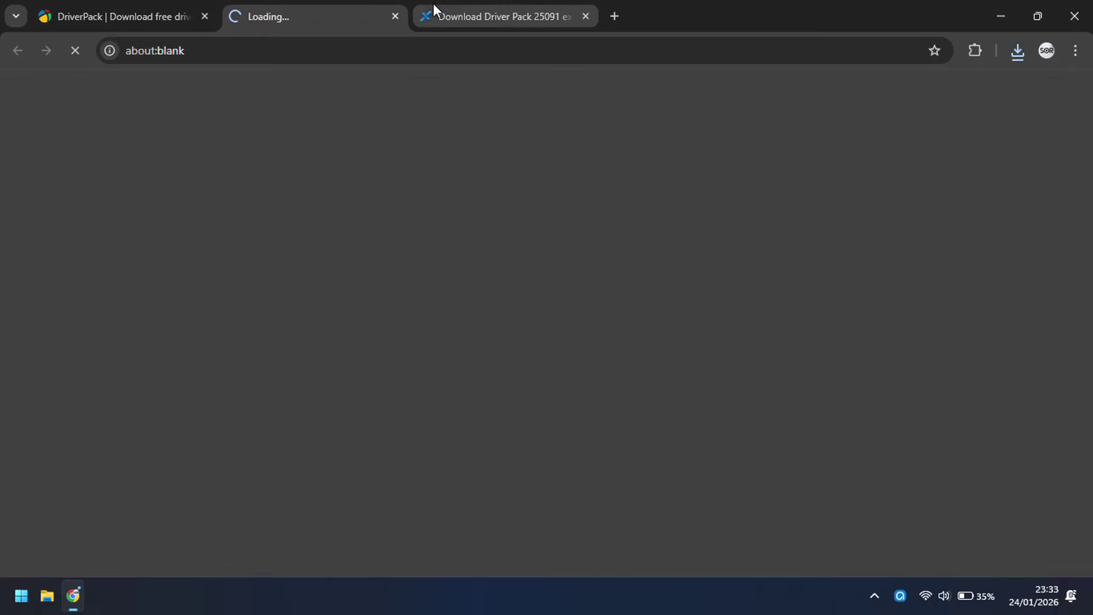
- Switch to the UploadRAR page and close the two advertisement overlays covering it
left_click(508, 15)
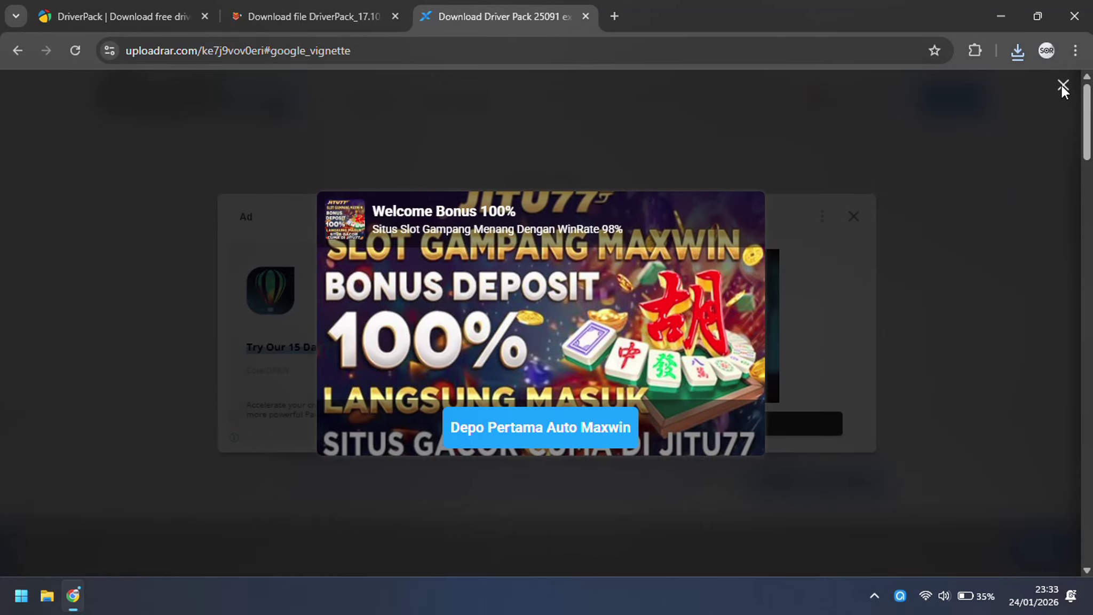
left_click(1062, 85)
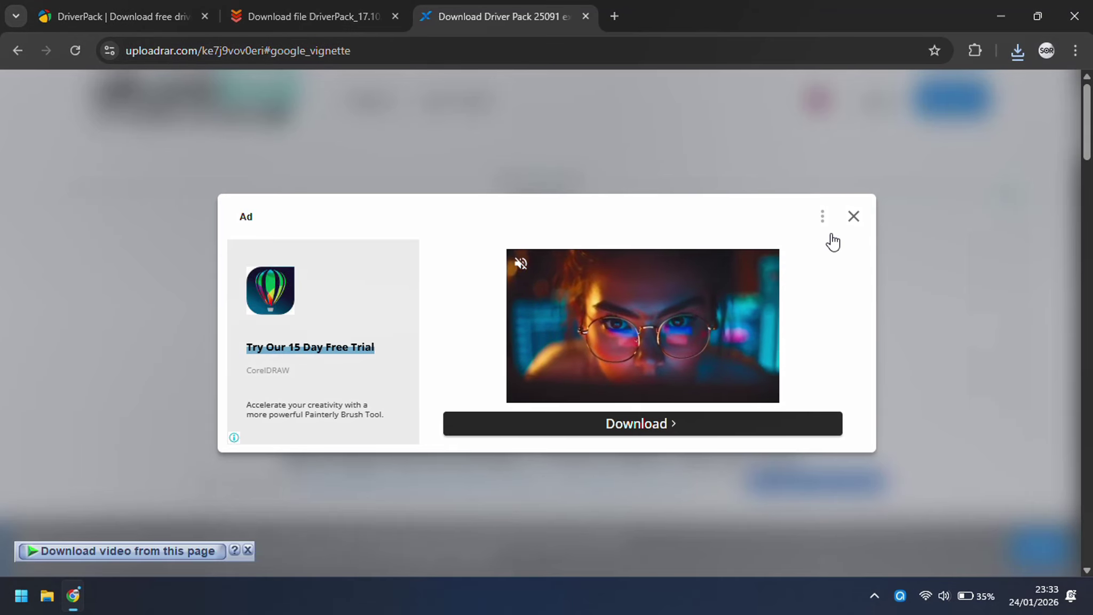
left_click(854, 216)
- Look through the UploadRAR file page for the download link, answering the robot pop-up and closing the redirect page it opens
scroll(488, 243, "down", 6)
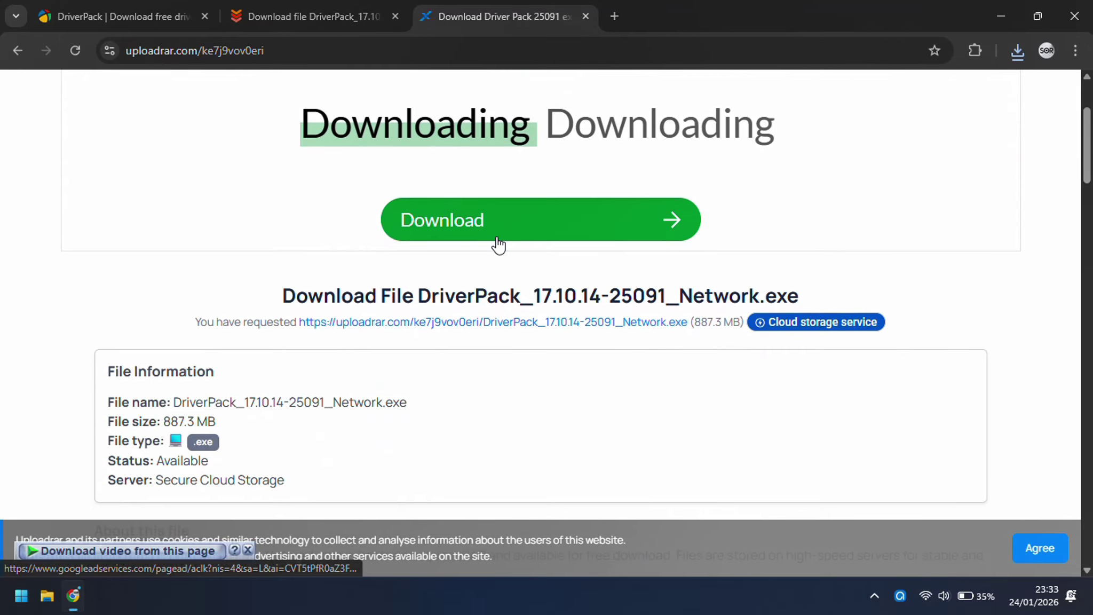
scroll(501, 243, "up", 5)
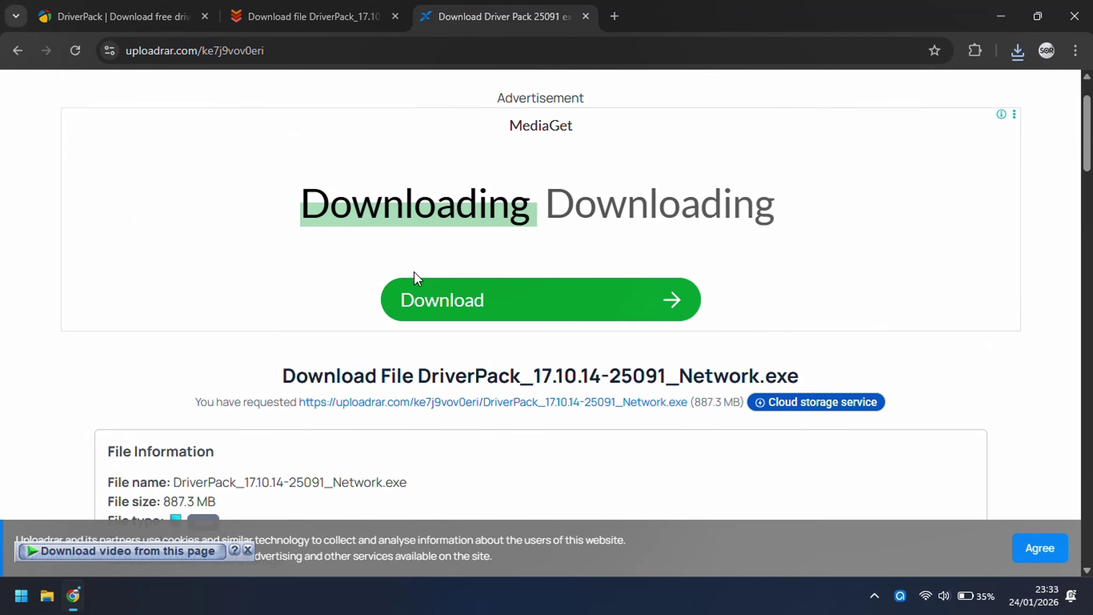
scroll(434, 341, "down", 15)
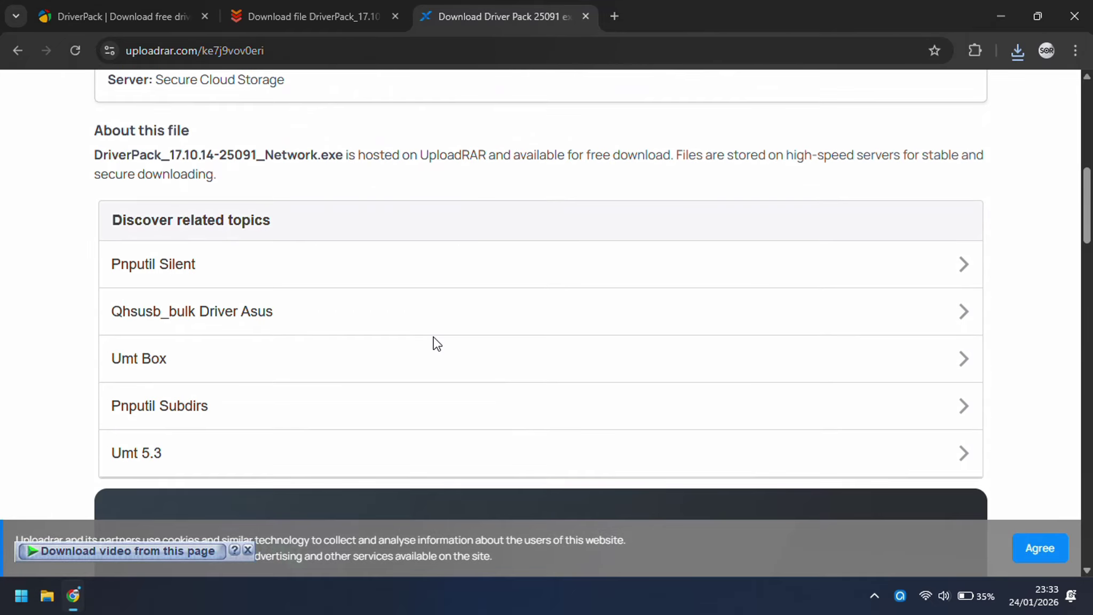
scroll(433, 336, "down", 10)
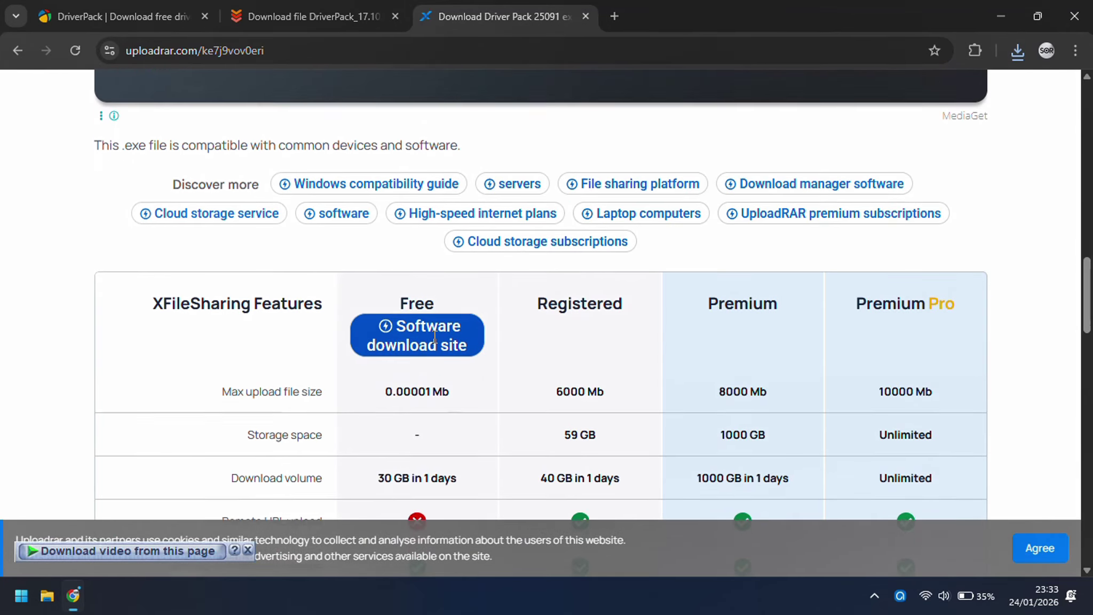
scroll(435, 340, "down", 3)
scroll(430, 334, "up", 7)
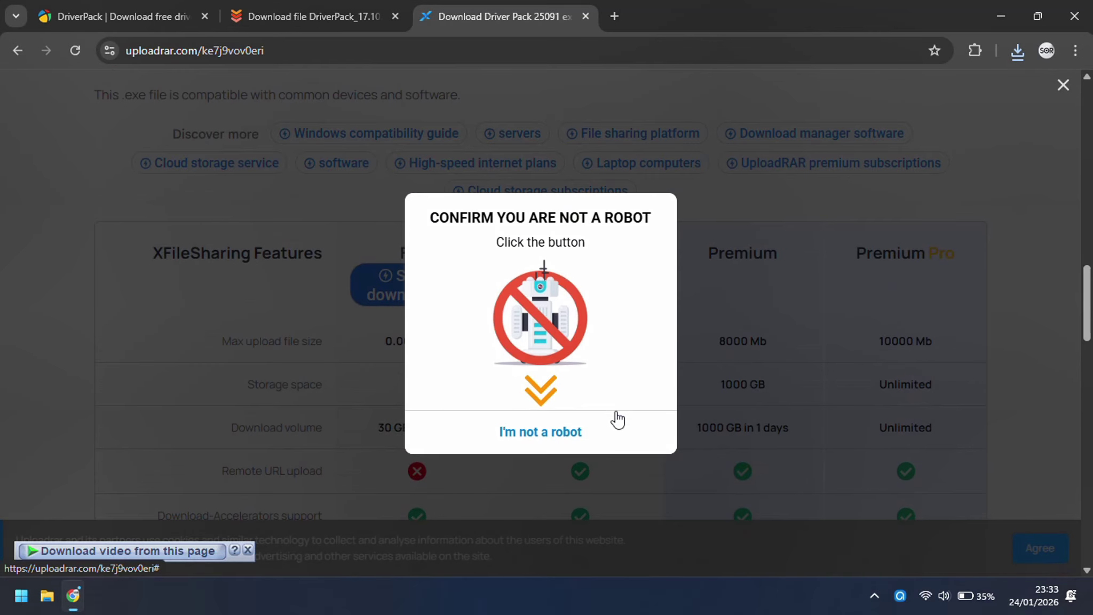
left_click(563, 438)
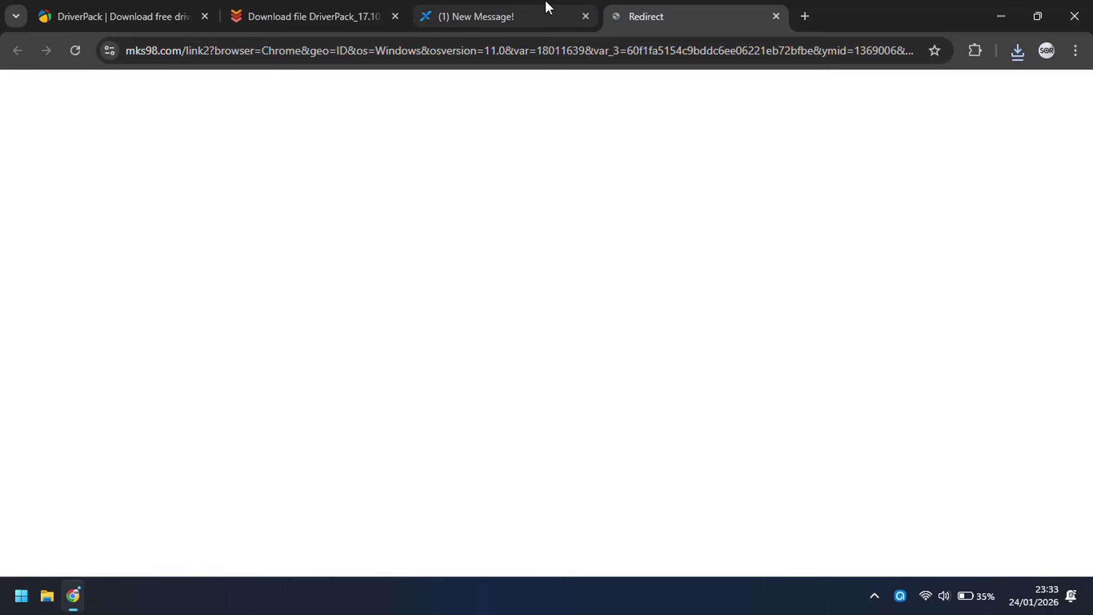
left_click(777, 17)
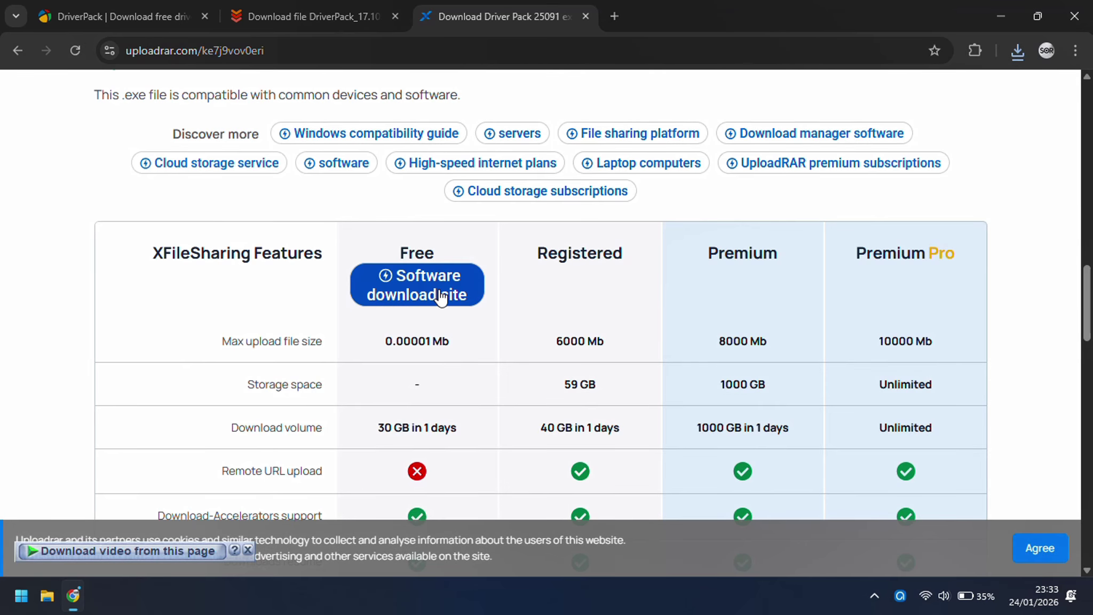
- Accept the UploadRAR cookie notice and go to the download options for the DriverPack Network file
scroll(439, 297, "down", 3)
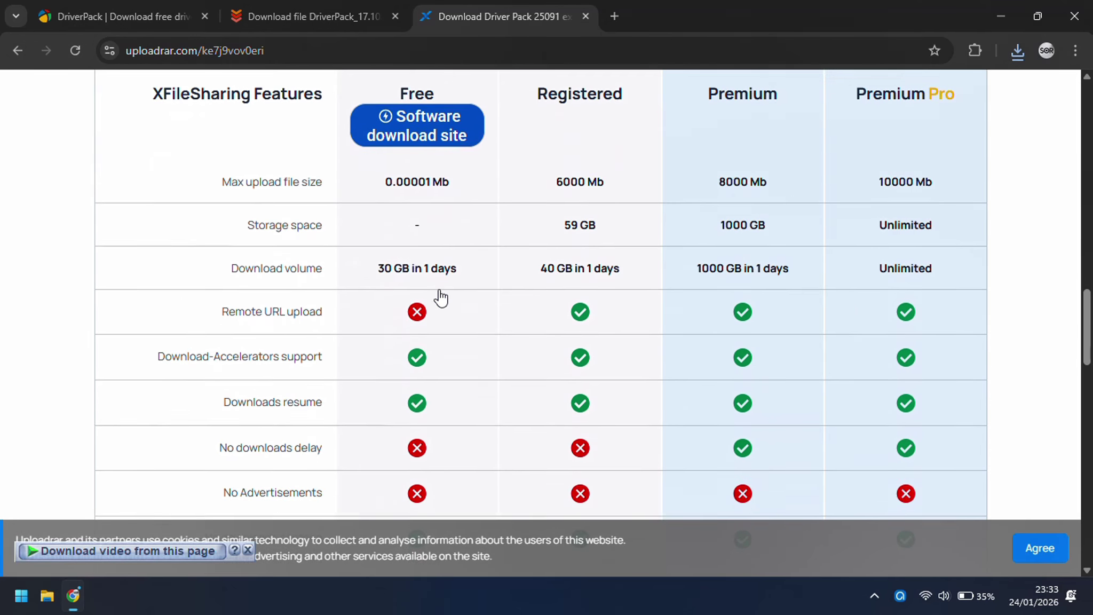
left_click(1036, 558)
scroll(640, 369, "down", 7)
scroll(641, 368, "down", 3)
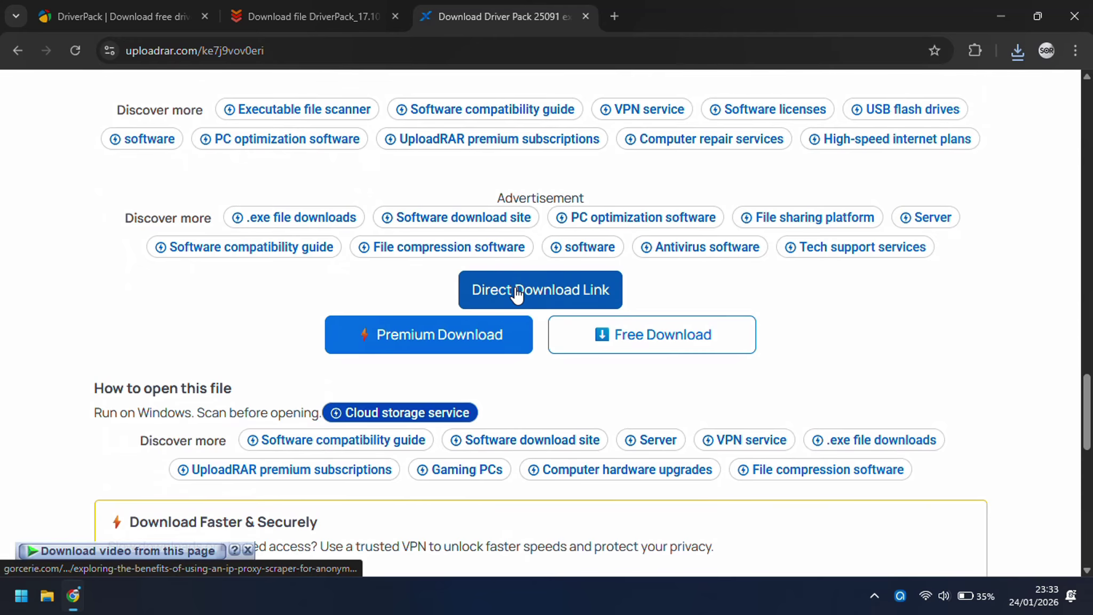
- Clear the repeated robot pop-up with its redirect page, and follow the Direct Download Link for the DriverPack Network file
scroll(542, 302, "down", 4)
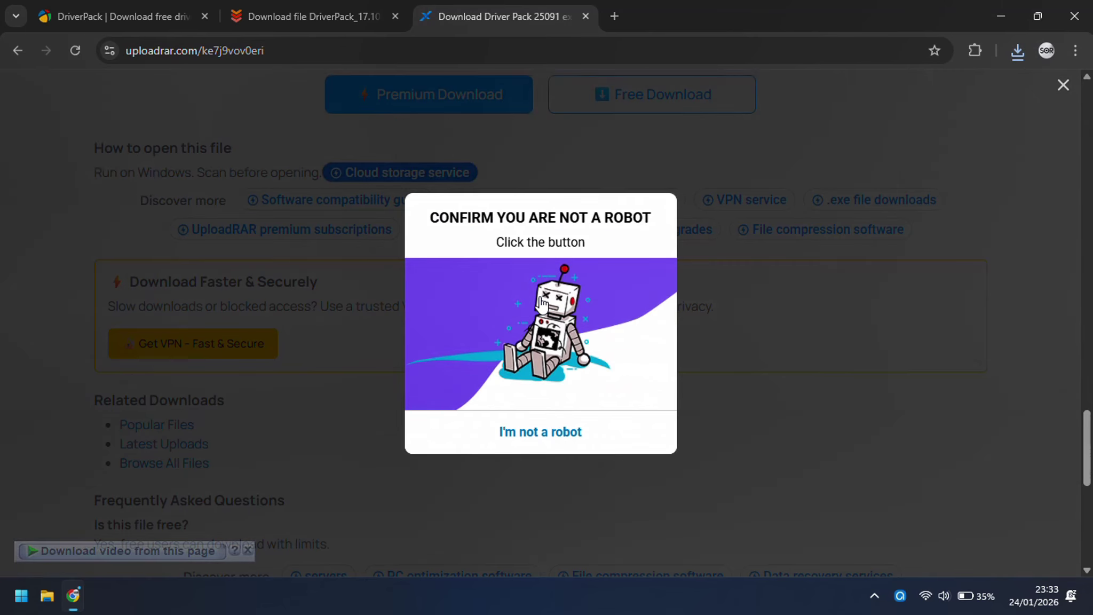
scroll(674, 303, "down", 2)
left_click(576, 434)
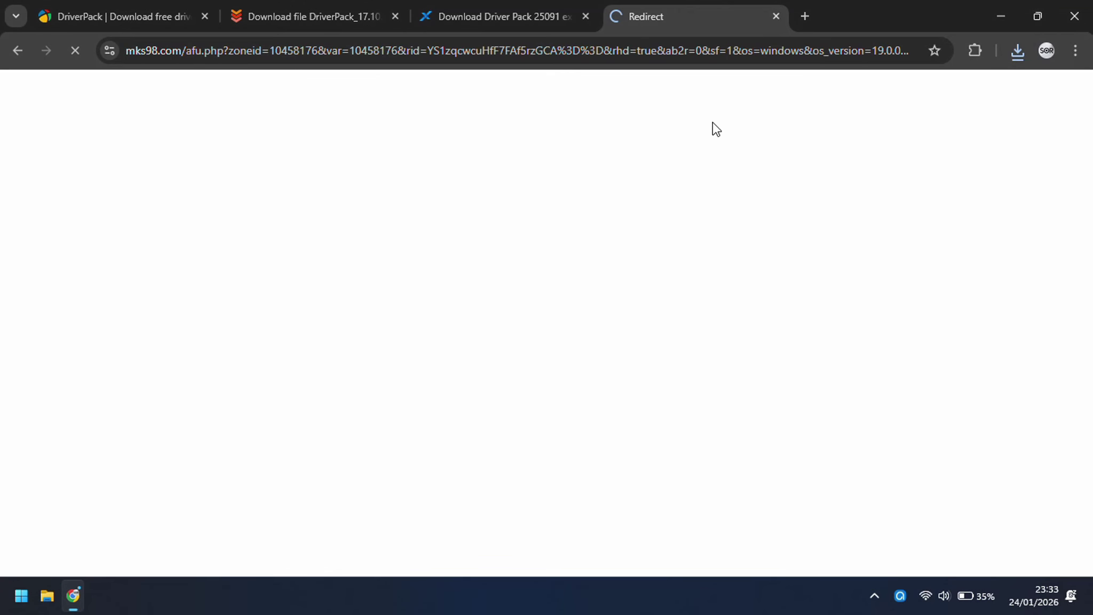
left_click(779, 19)
scroll(677, 187, "up", 4)
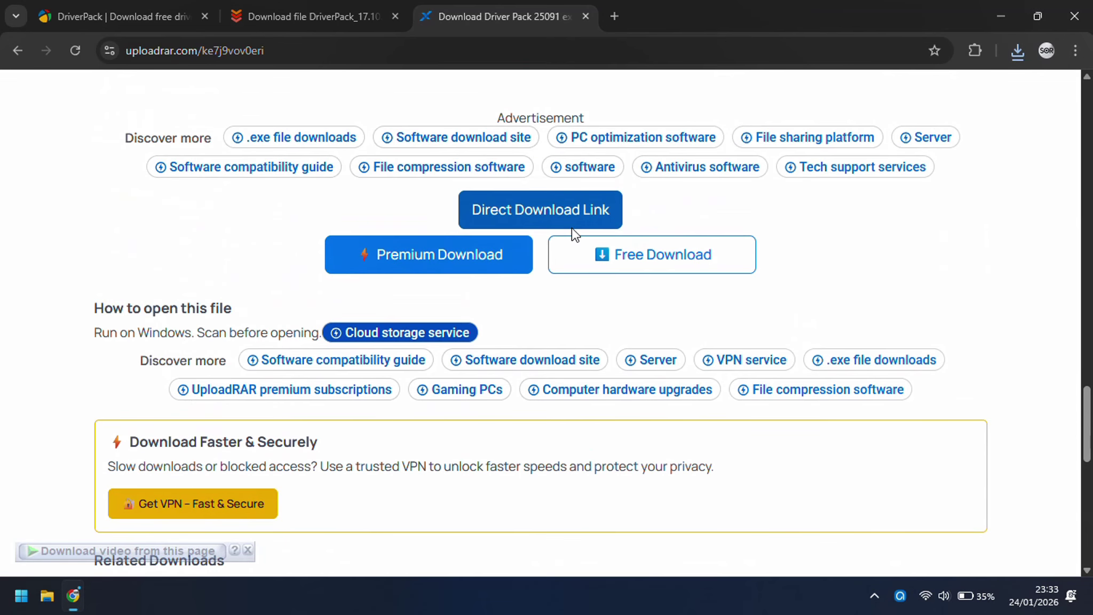
left_click(583, 210)
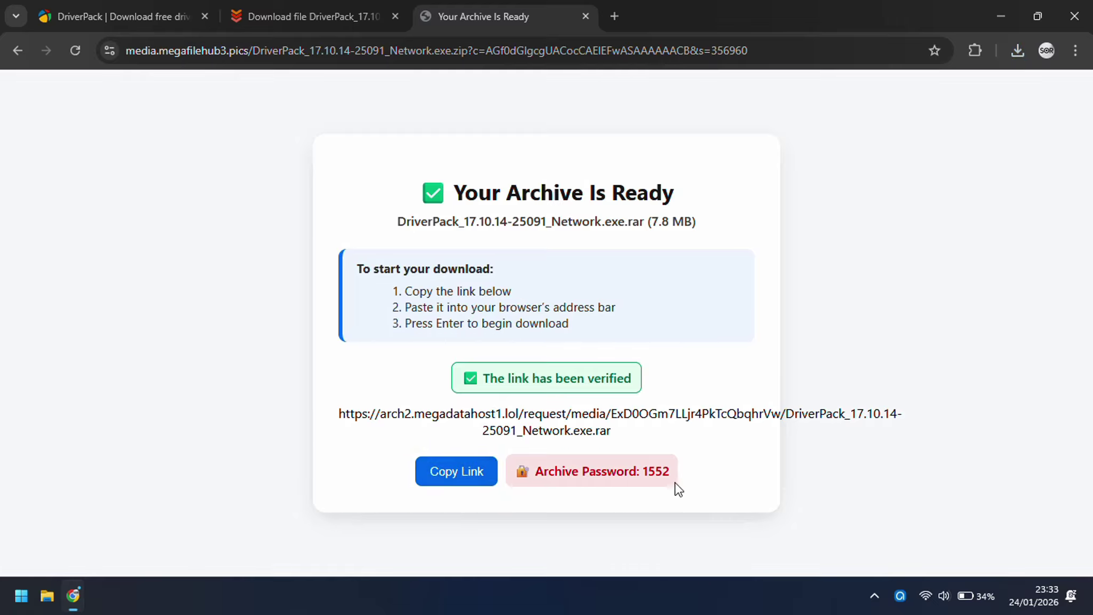
- Duplicate the "Your Archive Is Ready" page and compare the download link and archive password in both copies
right_click(497, 14)
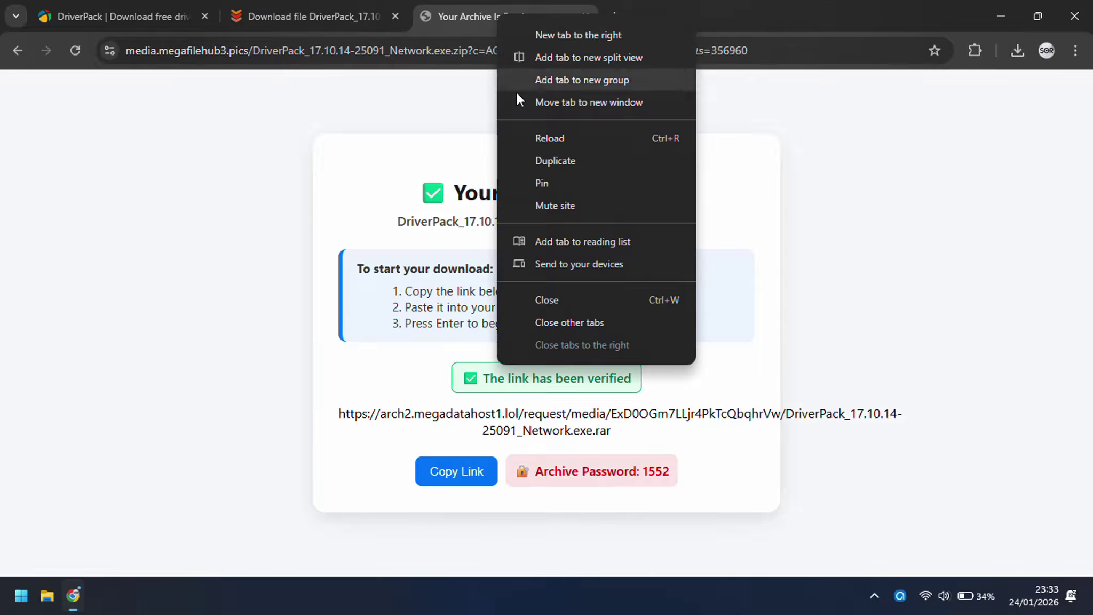
left_click(534, 159)
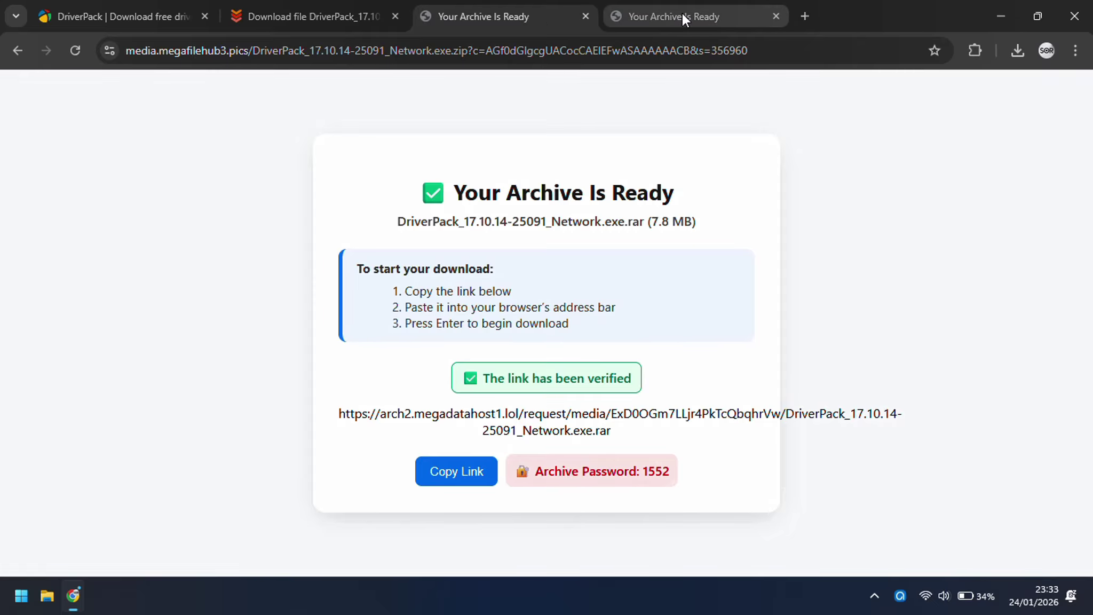
left_click(682, 12)
left_click(511, 7)
left_click(615, 6)
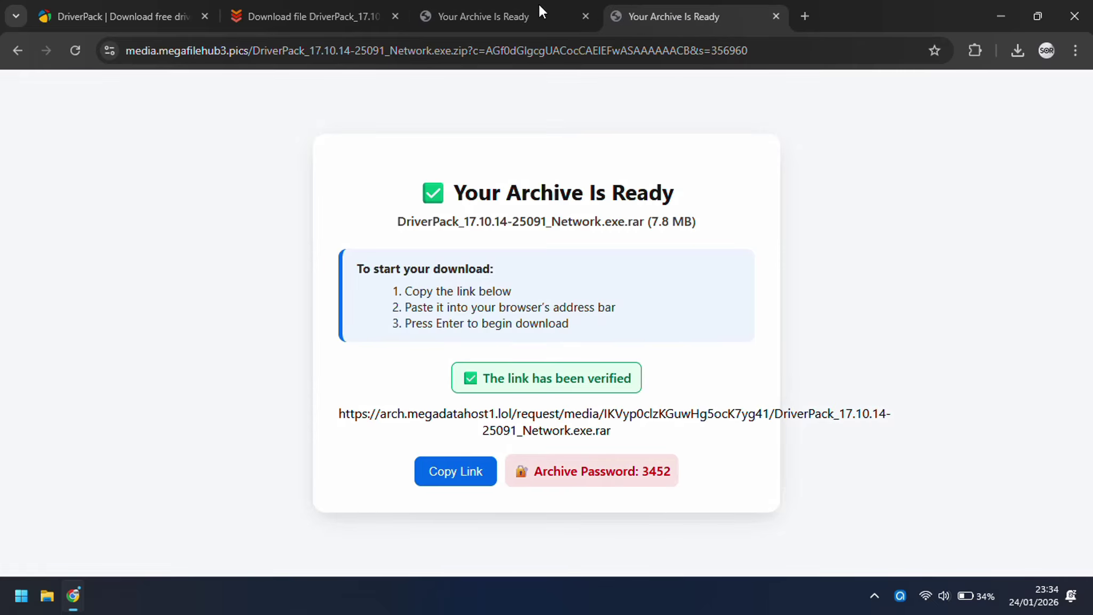
- Try the copied archive link in the address bar, check the details of the offered file, and cancel the download
left_click(549, 6)
left_click(633, 13)
left_click(472, 472)
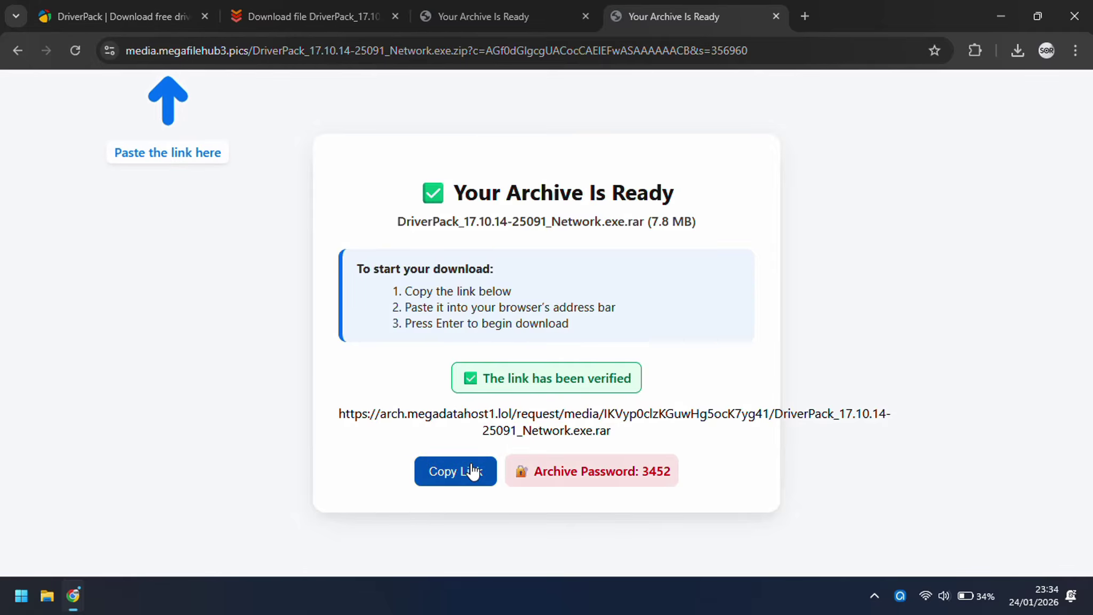
left_click(173, 51)
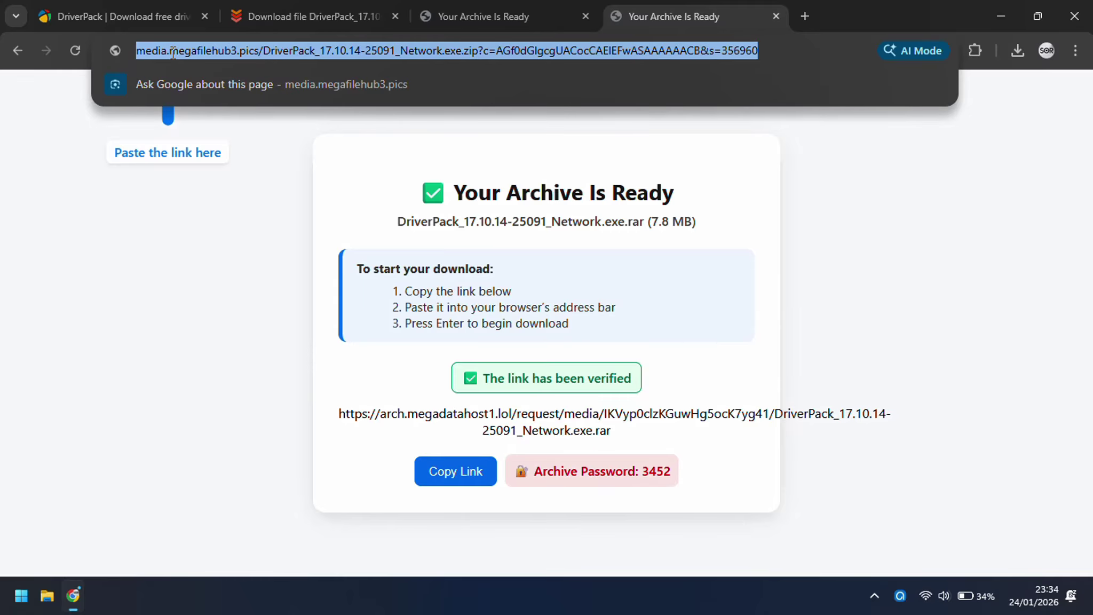
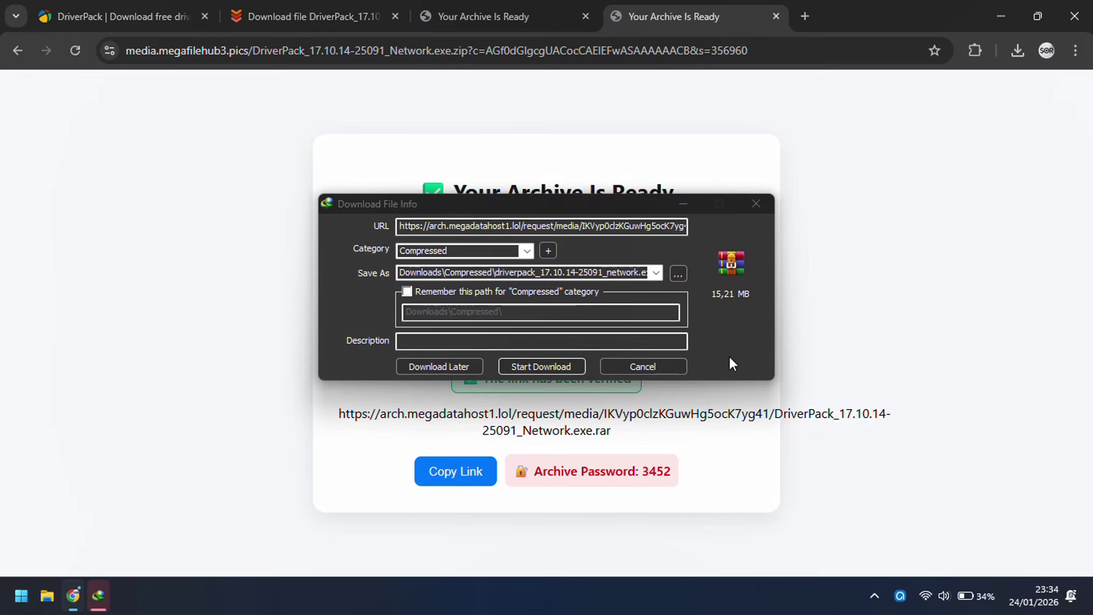
left_click(730, 357)
left_click_drag(582, 209, 574, 249)
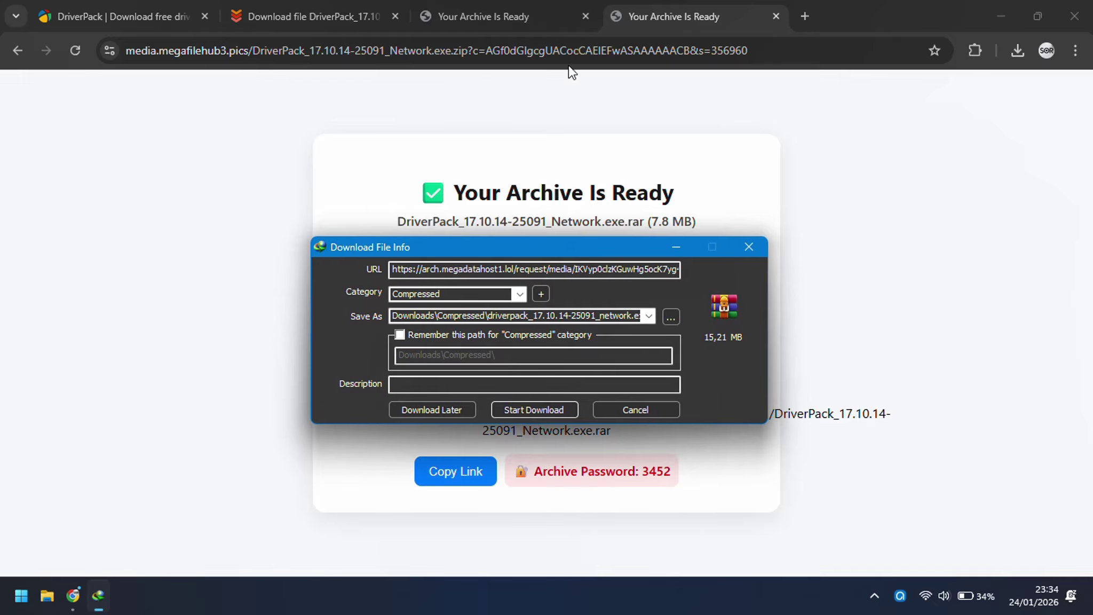
left_click(597, 408)
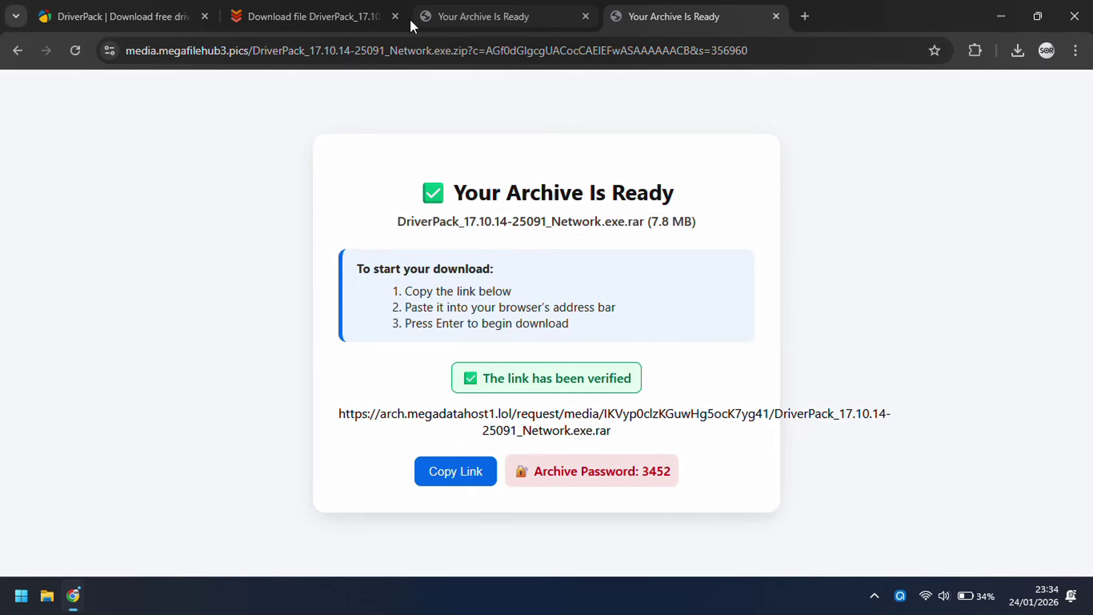
- Request the Regular Download on the Turbobit page and check its free-mode waiting time, returning the original archive page to UploadRAR
left_click(351, 8)
scroll(534, 267, "down", 7)
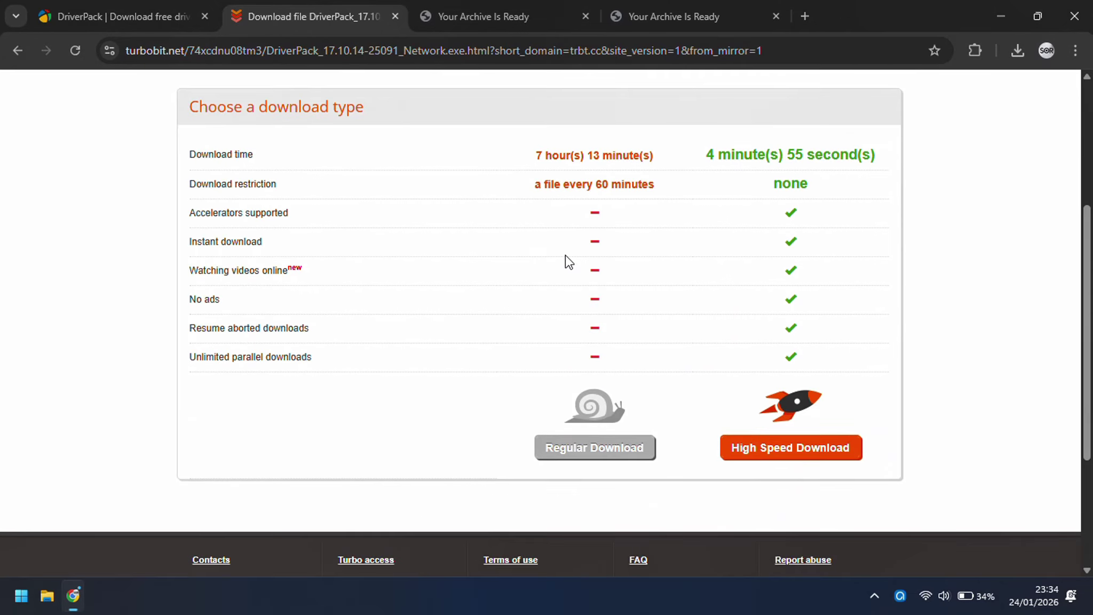
left_click(585, 287)
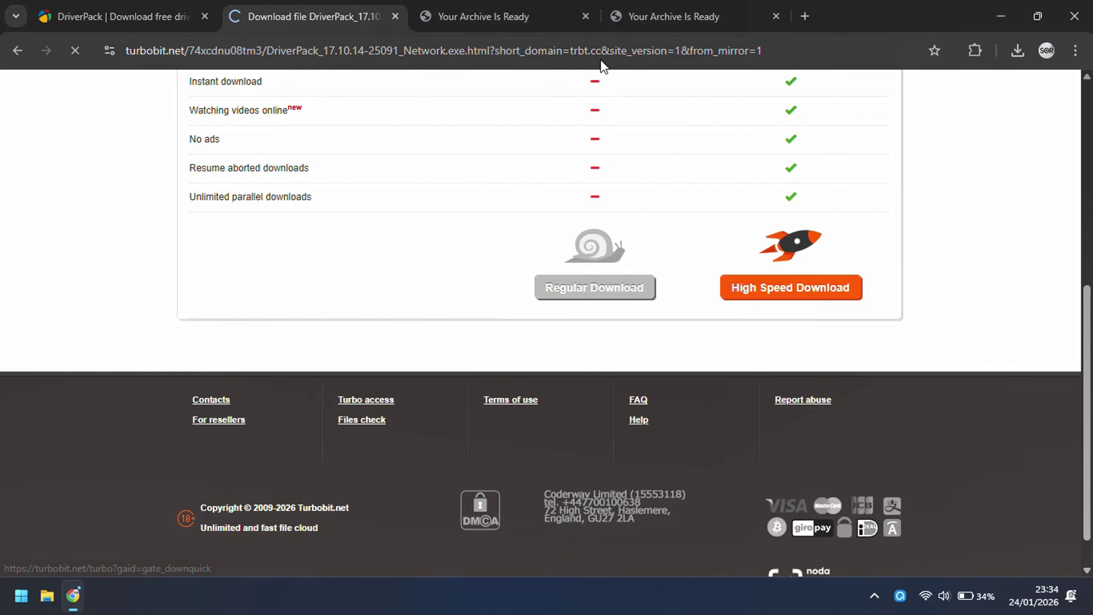
left_click(507, 9)
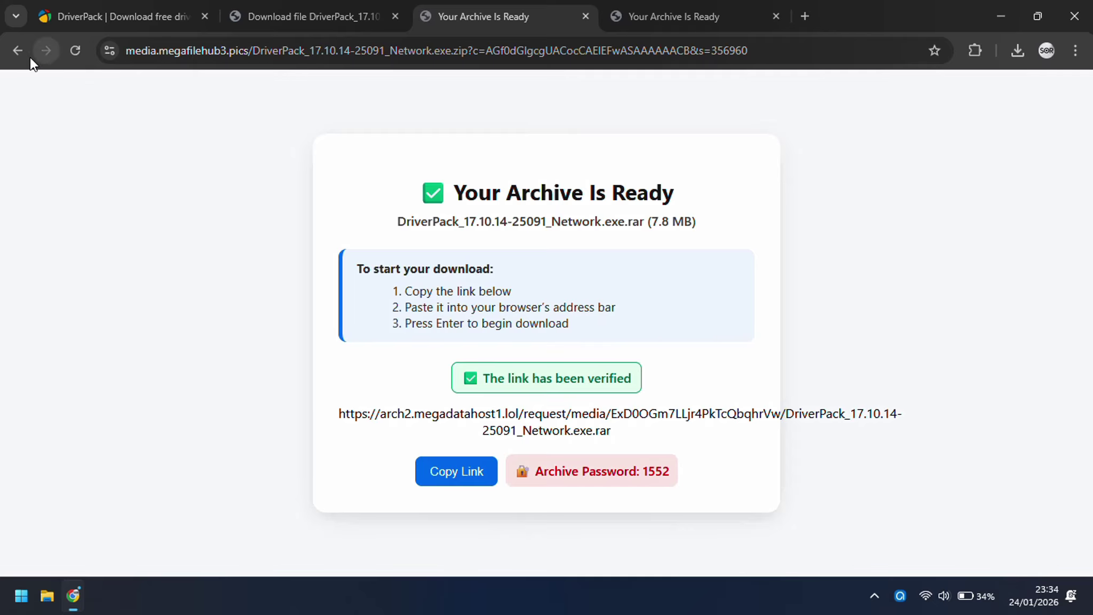
left_click(17, 50)
left_click(343, 19)
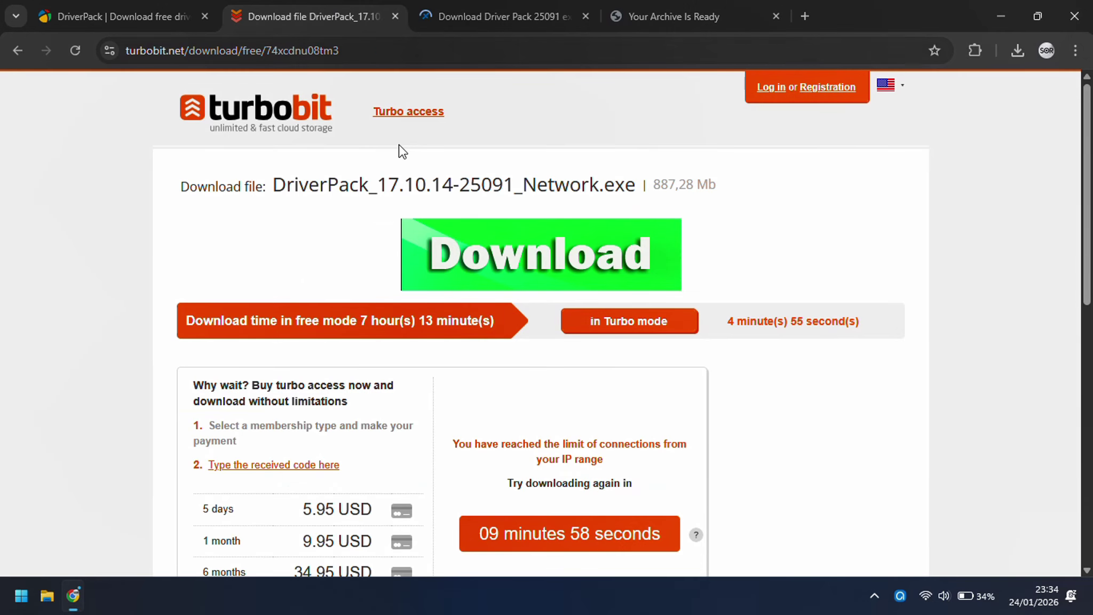
scroll(591, 354, "down", 3)
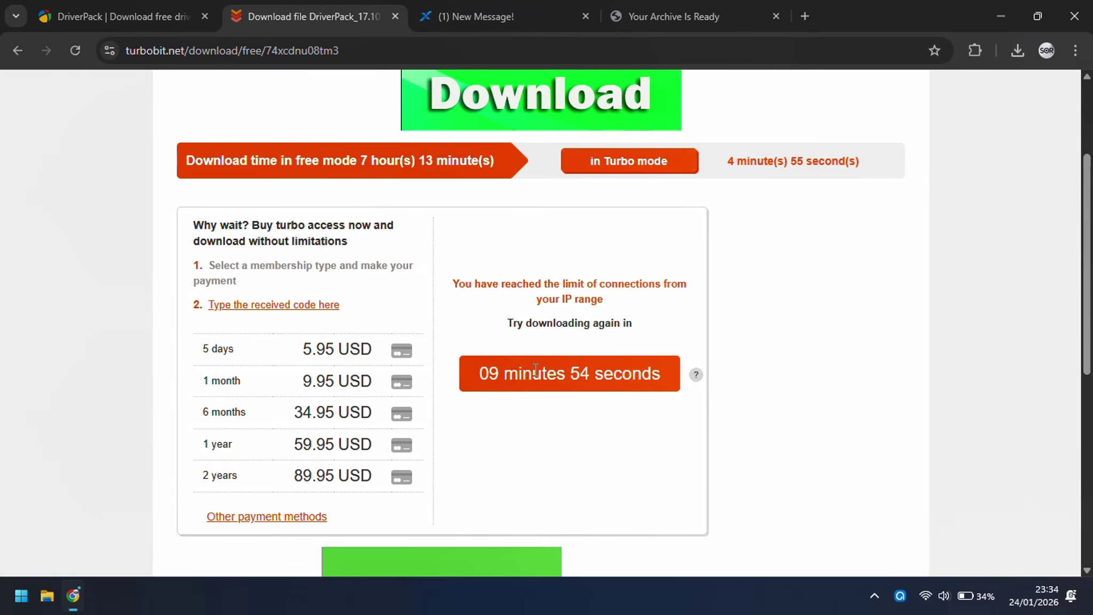
- Answer the robot pop-up on the UploadRAR page, and close its redirect page and the duplicate "Your Archive Is Ready" page
left_click(487, 2)
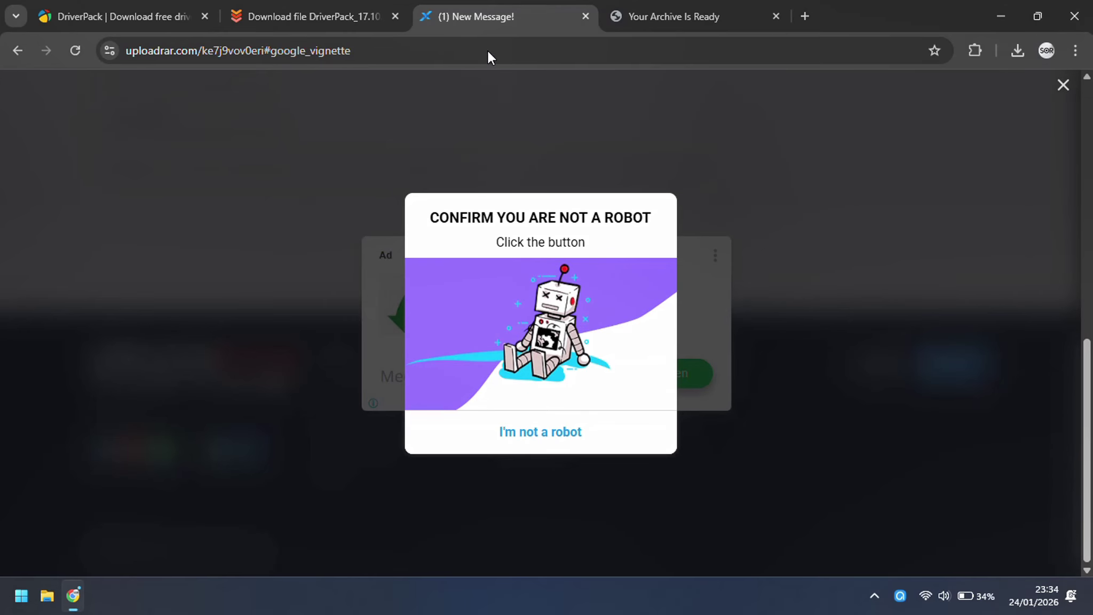
left_click(568, 440)
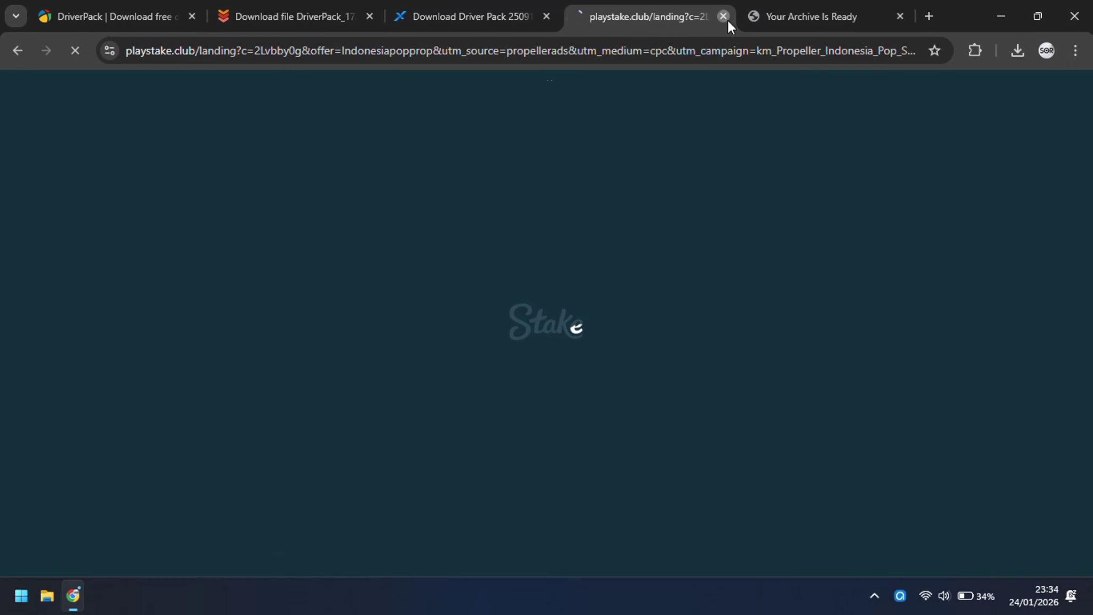
left_click(725, 18)
left_click(725, 18)
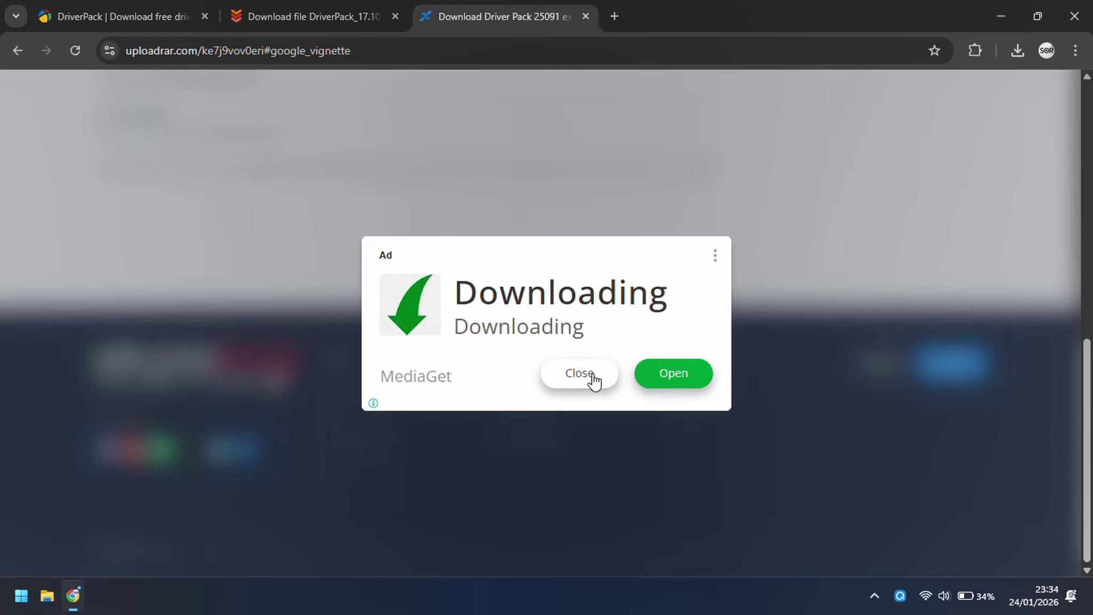
- Clear the MediaGet ad overlay and repeated robot pop-up, leaving the redirect pages they open to return to UploadRAR
left_click(715, 257)
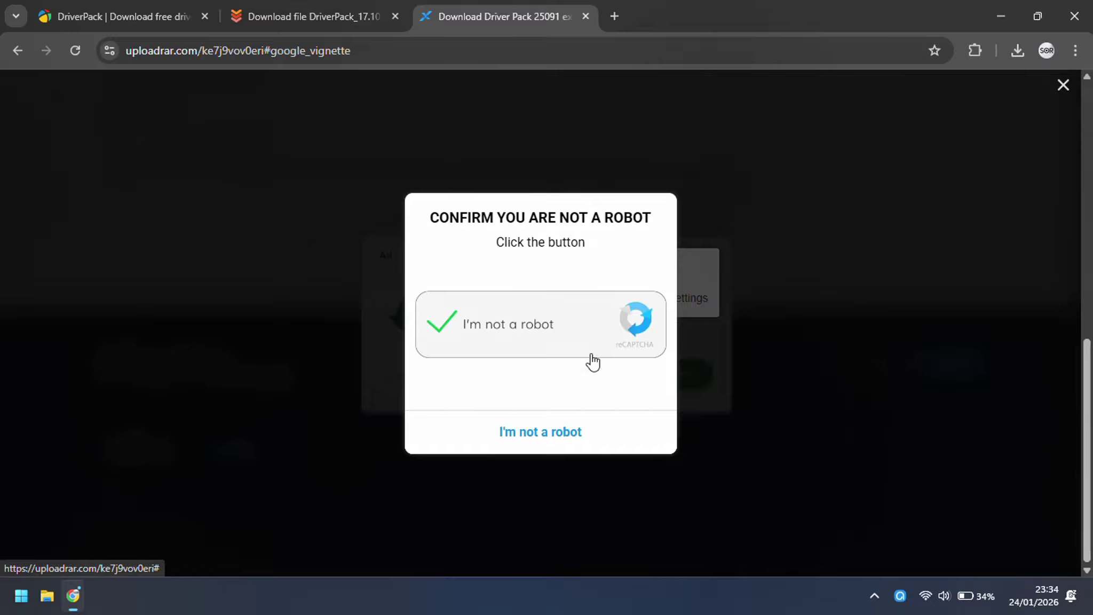
left_click(524, 319)
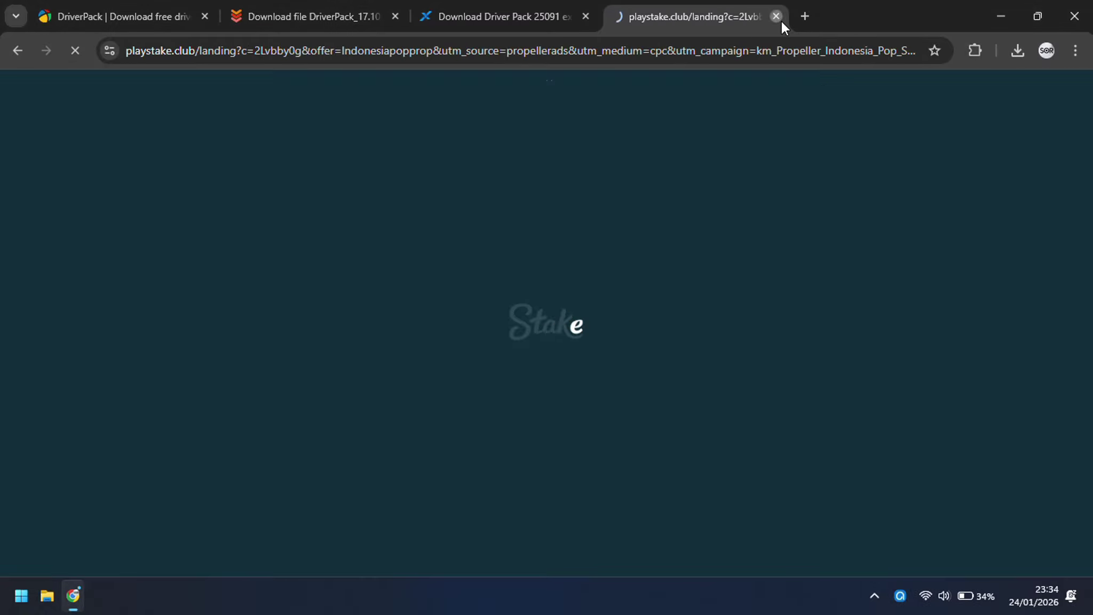
left_click(781, 20)
left_click(614, 355)
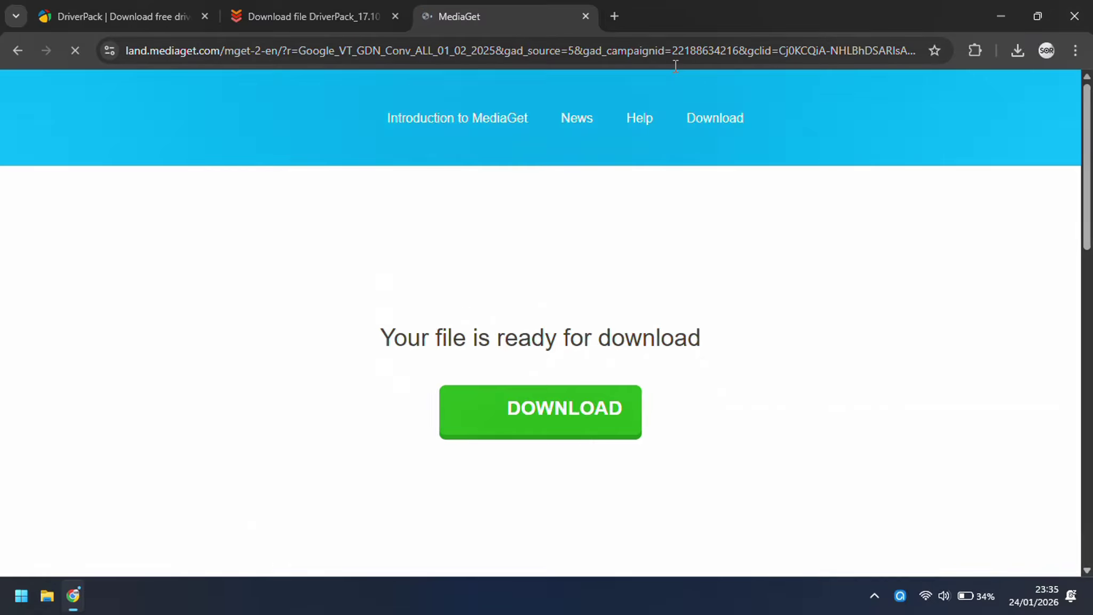
left_click(27, 49)
- Look through the UploadRAR download options, follow the Direct Download Link again, and accept the gorcerie.com notice about the download
scroll(469, 241, "up", 8)
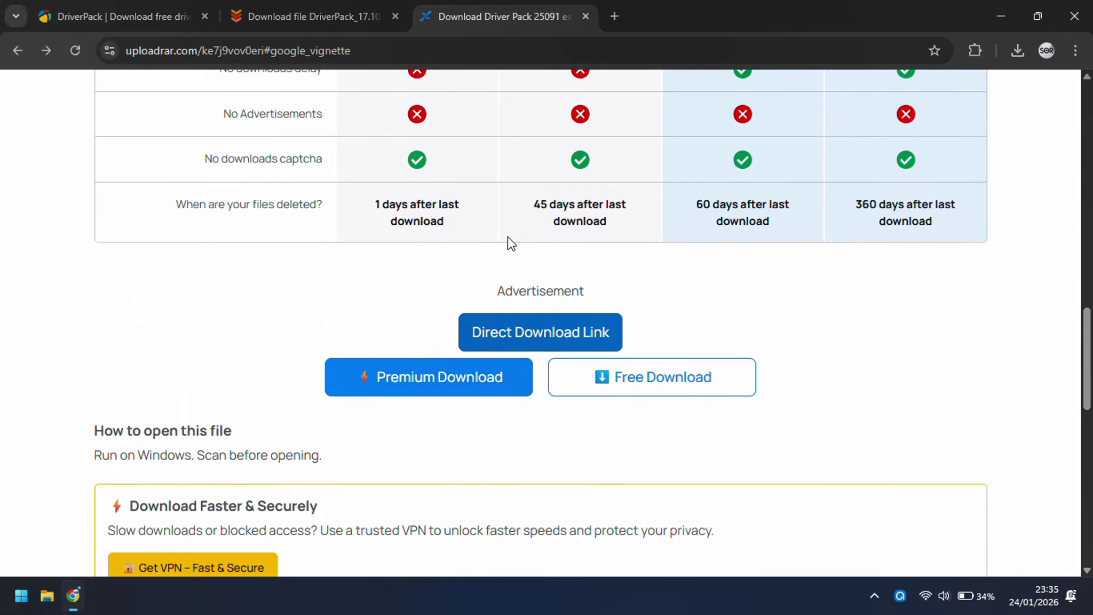
scroll(453, 238, "up", 3)
scroll(457, 240, "down", 6)
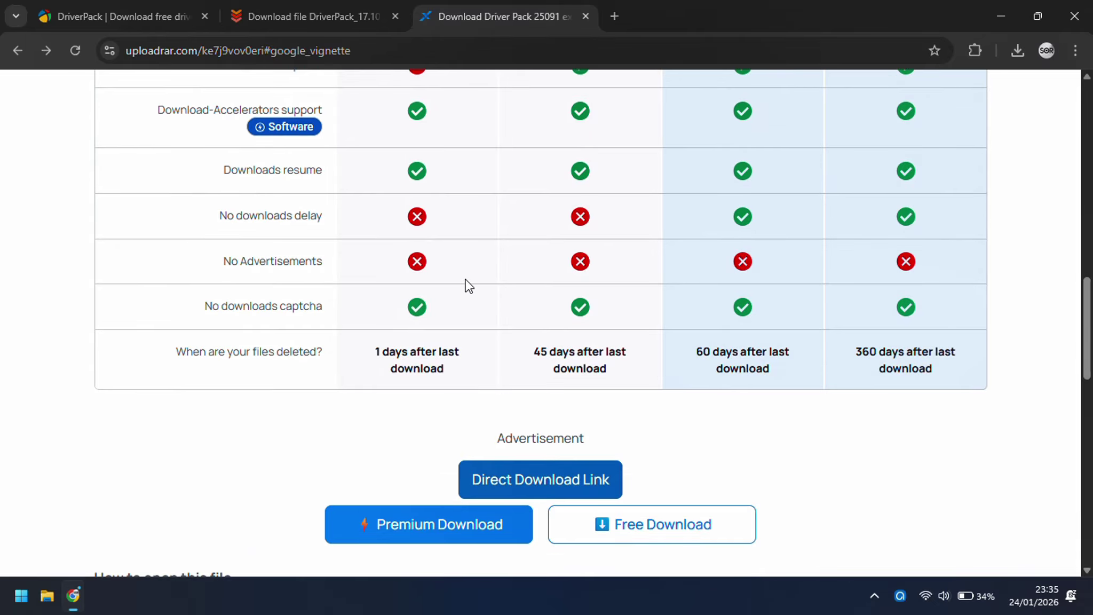
scroll(463, 286, "up", 9)
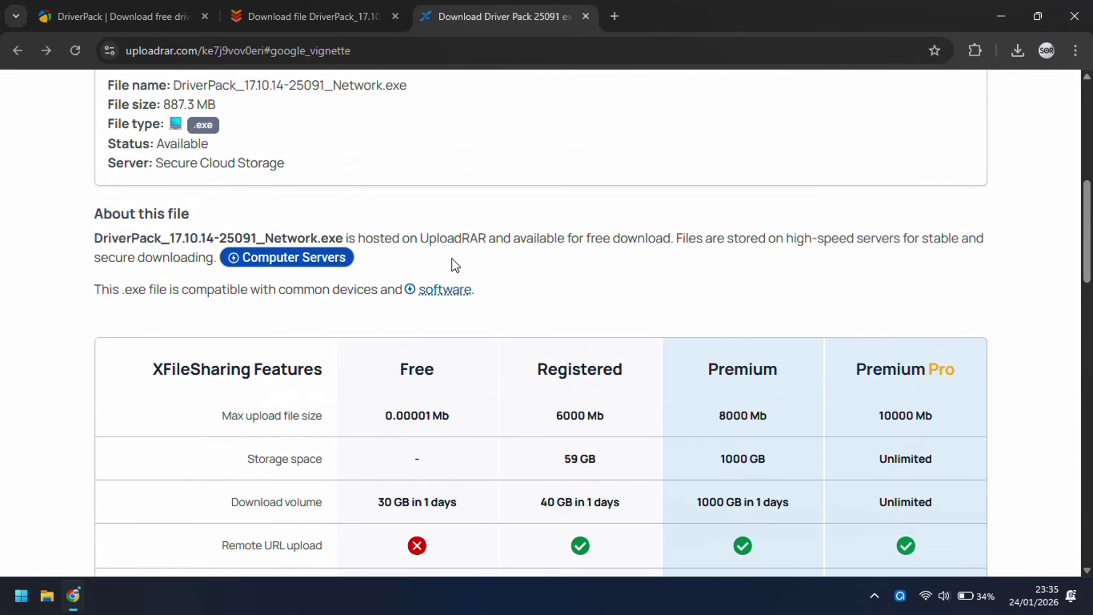
scroll(453, 264, "down", 10)
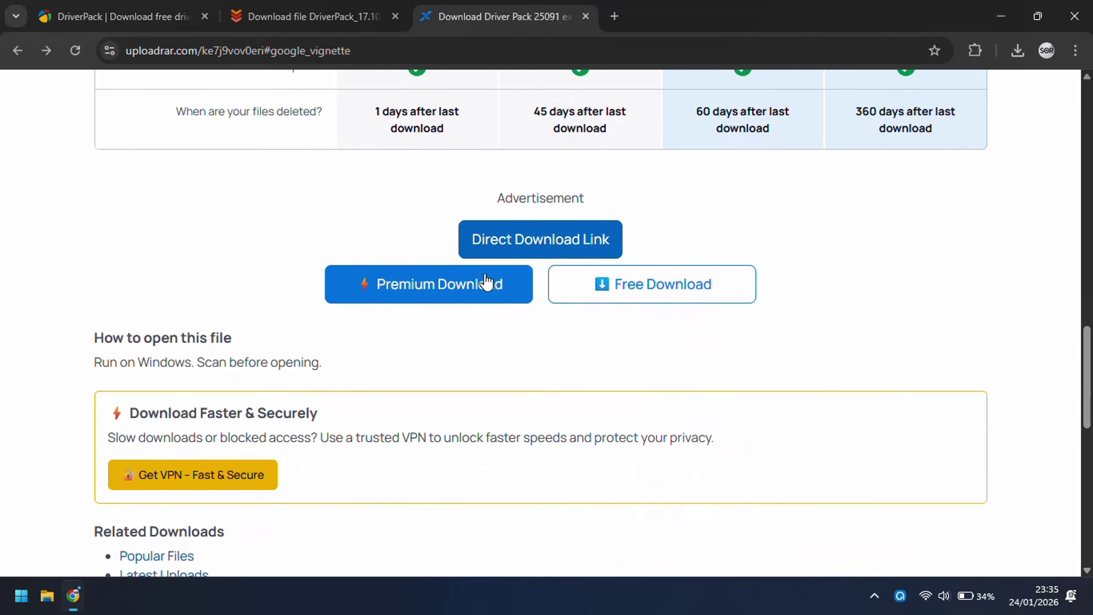
left_click(528, 247)
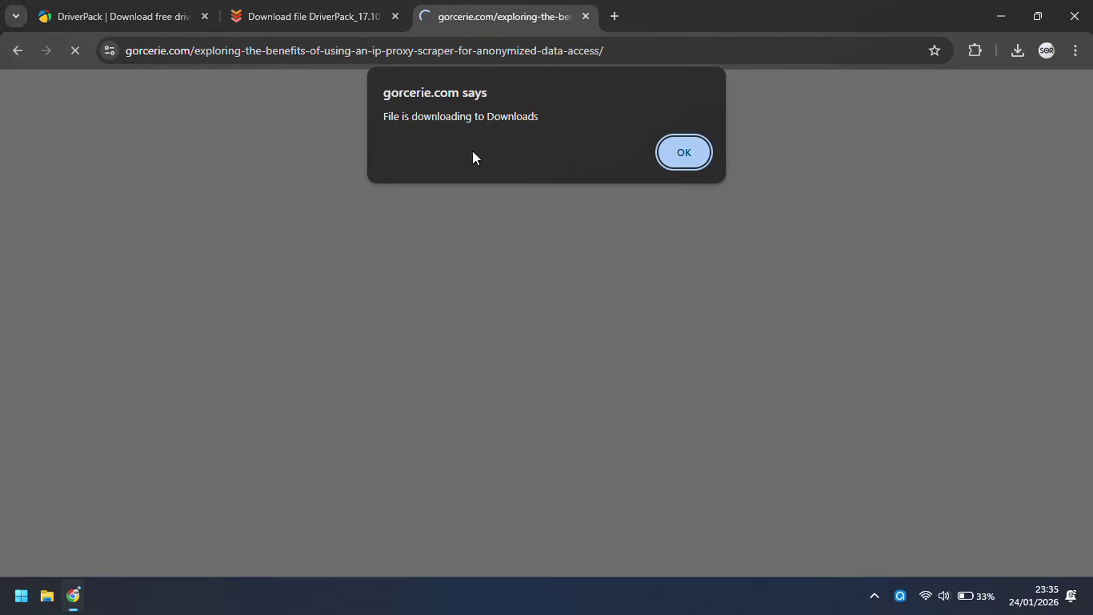
left_click(690, 161)
- Check the recent download history for the DriverPack Network archive, and go back to the UploadRAR file page
left_click(1014, 49)
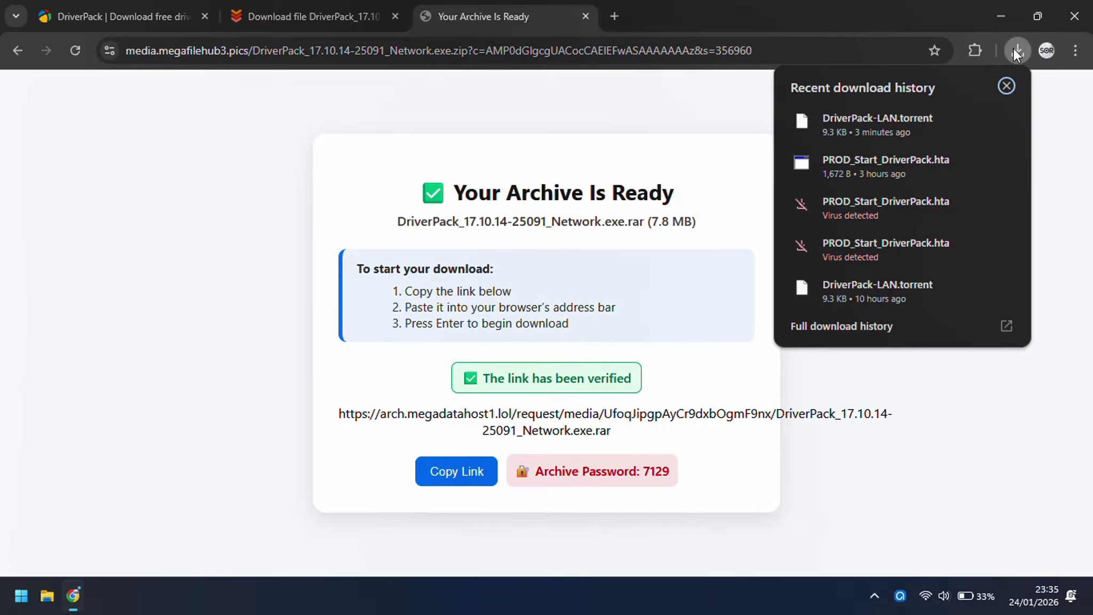
left_click(1005, 85)
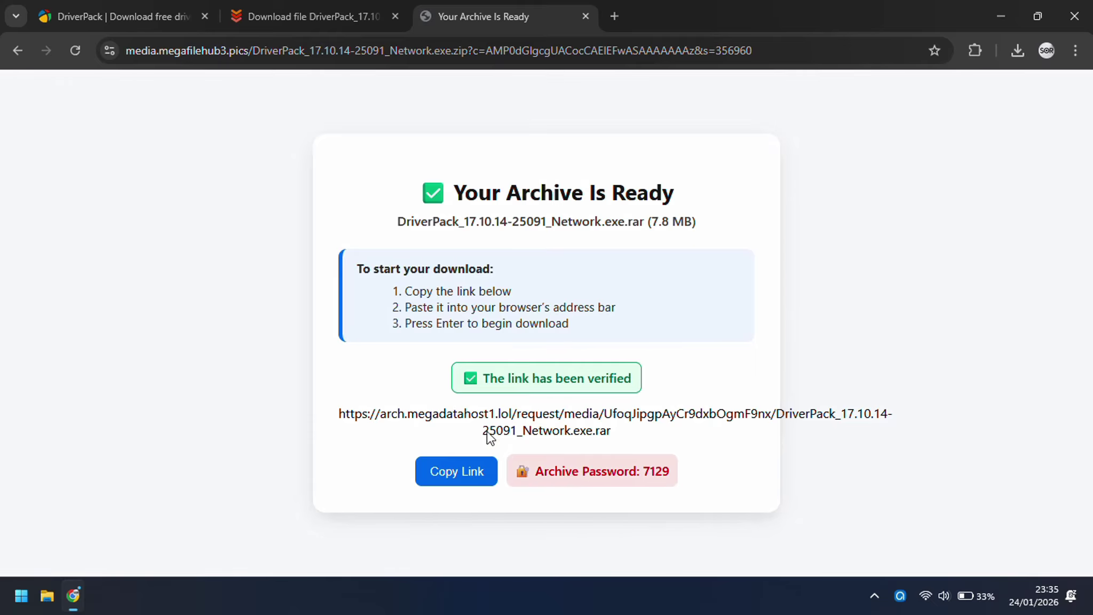
left_click(19, 50)
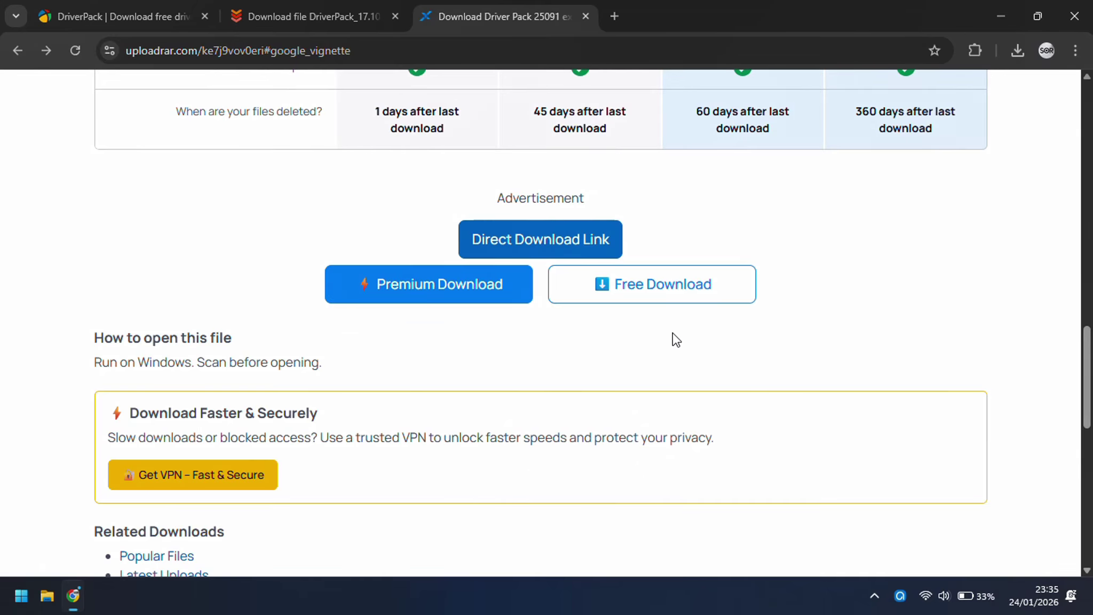
- Look through the UploadRAR page's file information, and open and close the Computer Servers link's ad results
scroll(651, 320, "up", 6)
scroll(651, 310, "up", 10)
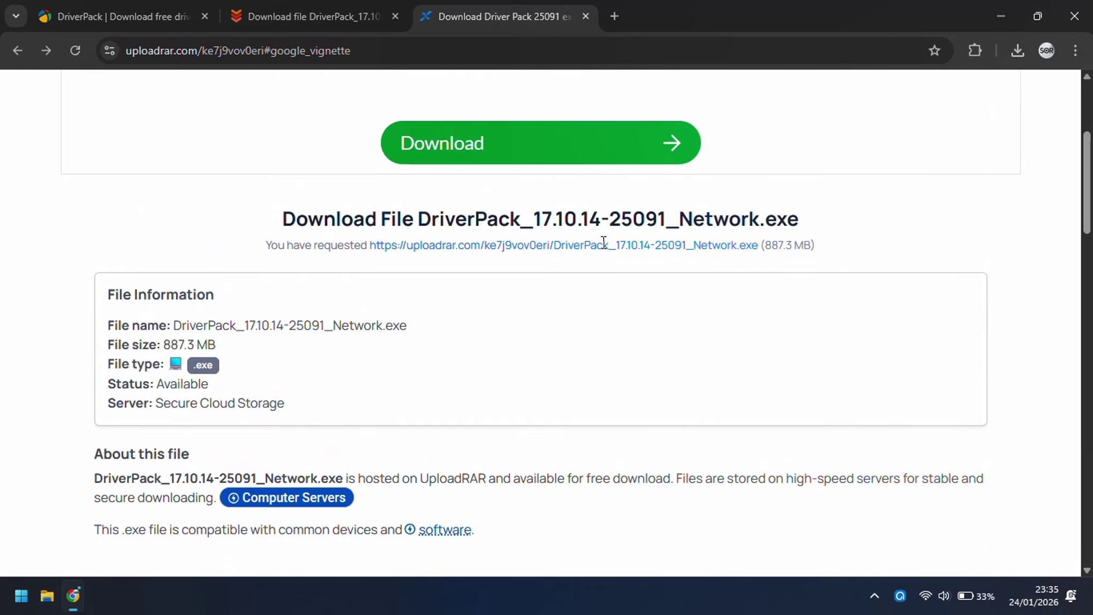
scroll(548, 325, "up", 4)
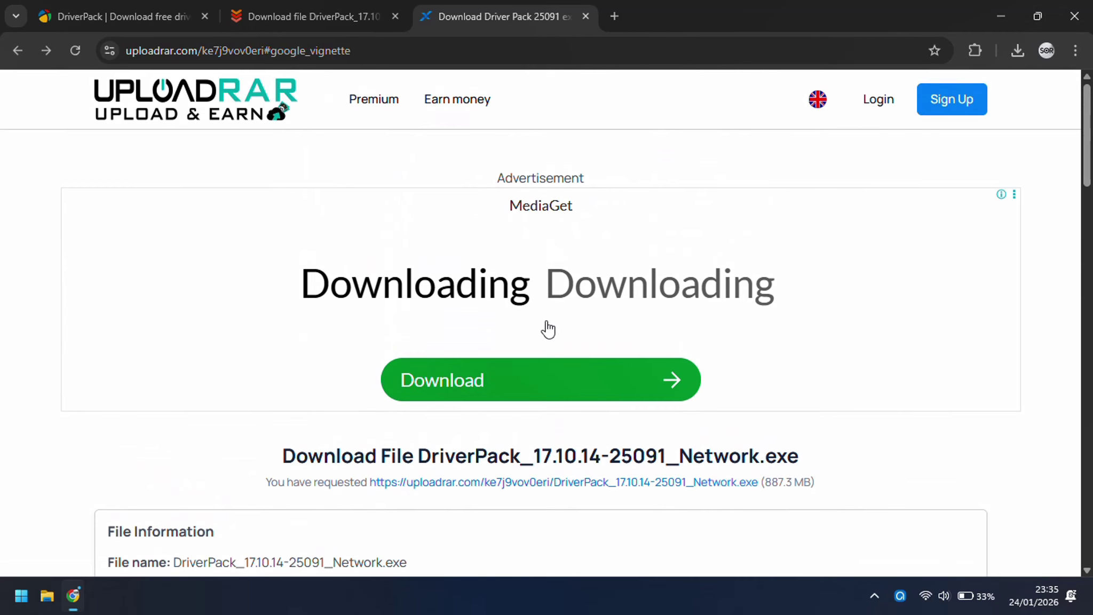
scroll(560, 374, "down", 7)
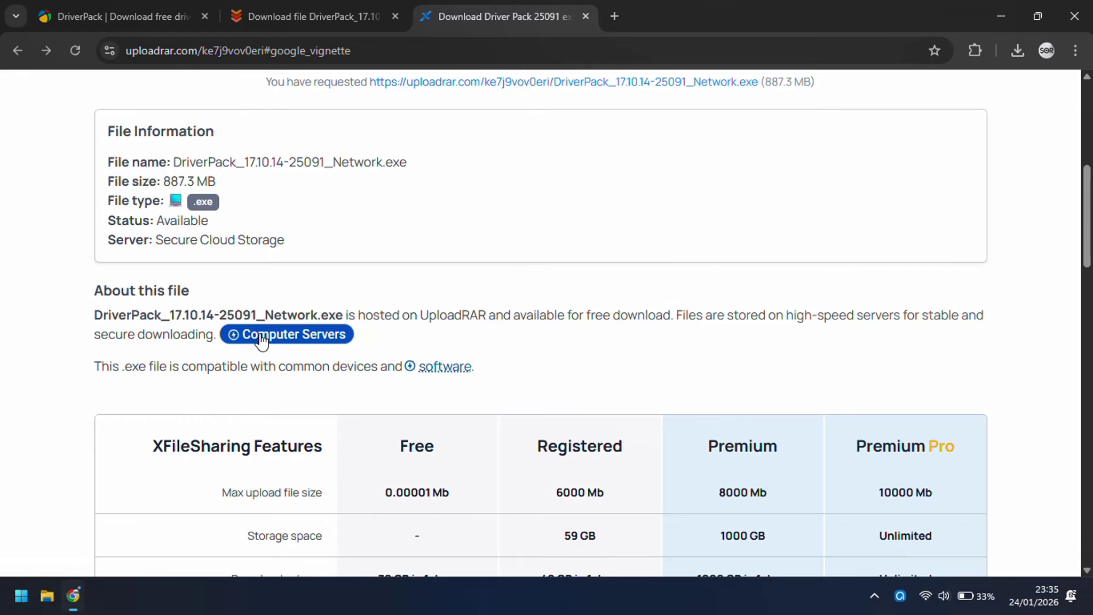
left_click(262, 335)
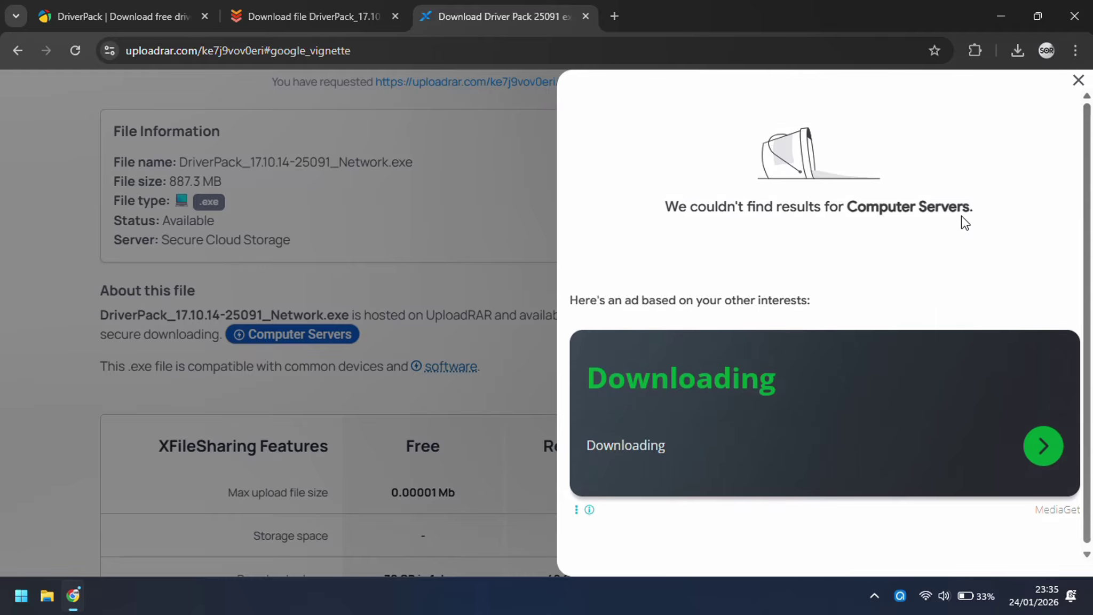
left_click(1078, 80)
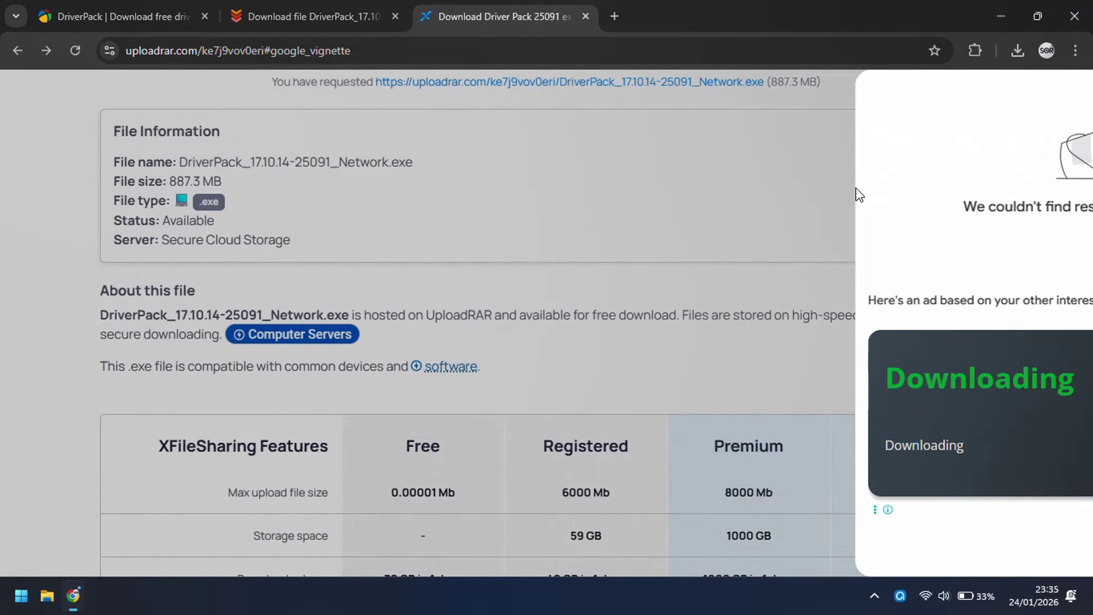
- Check the remaining waiting time for the free DriverPack Network download on the Turbobit page
left_click(368, 2)
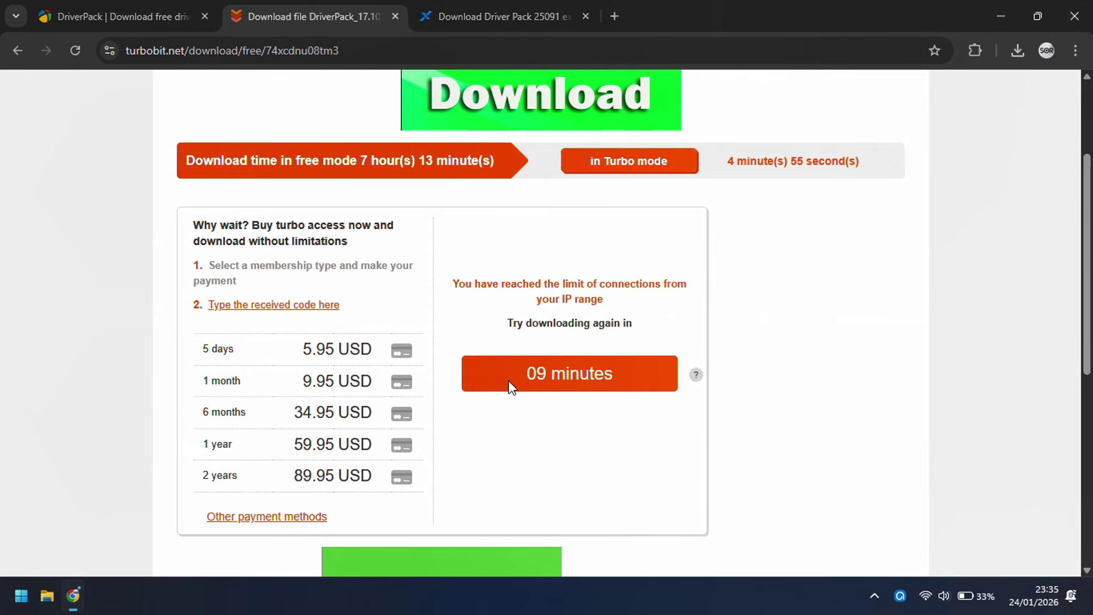
scroll(446, 378, "down", 3)
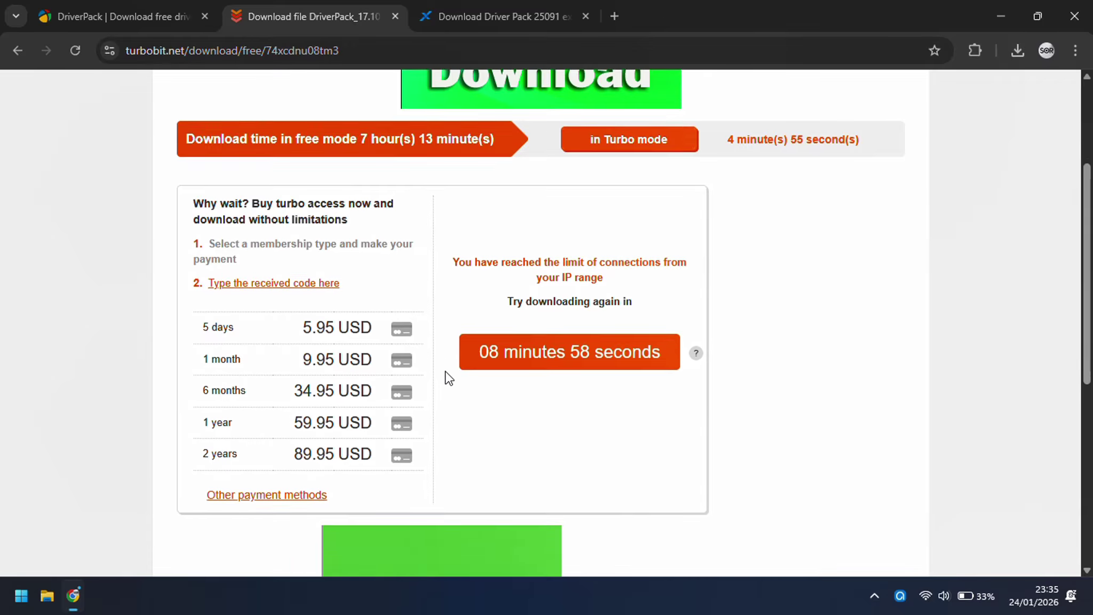
scroll(454, 364, "up", 5)
scroll(455, 361, "down", 1)
scroll(454, 362, "up", 1)
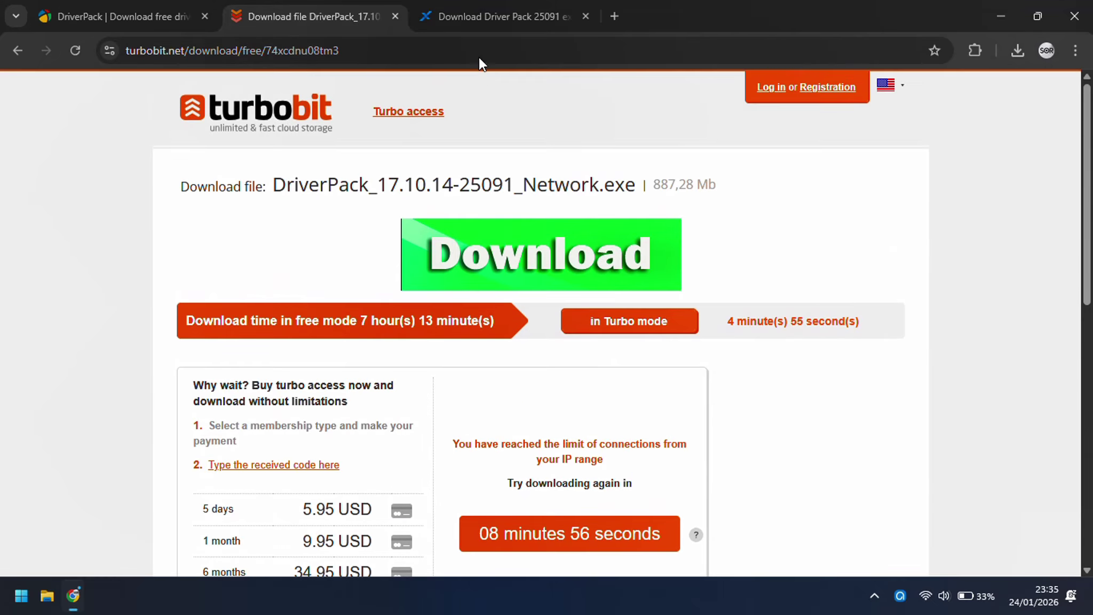
- Return to the UploadRAR file page and choose the free download for DriverPack_17.10.14-25091_Network.exe
left_click(480, 13)
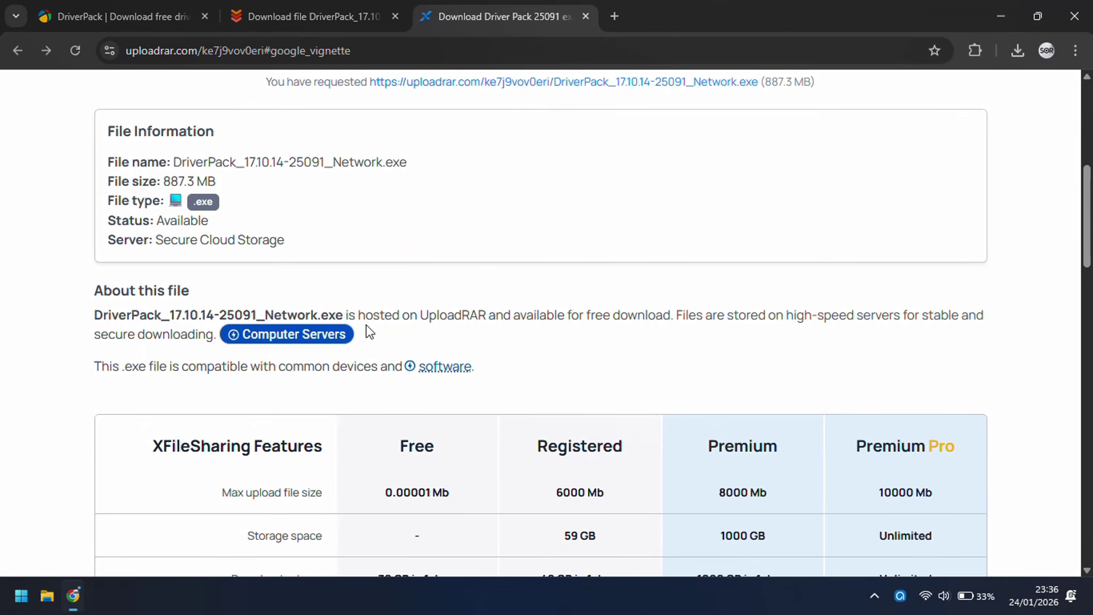
scroll(523, 299, "up", 4)
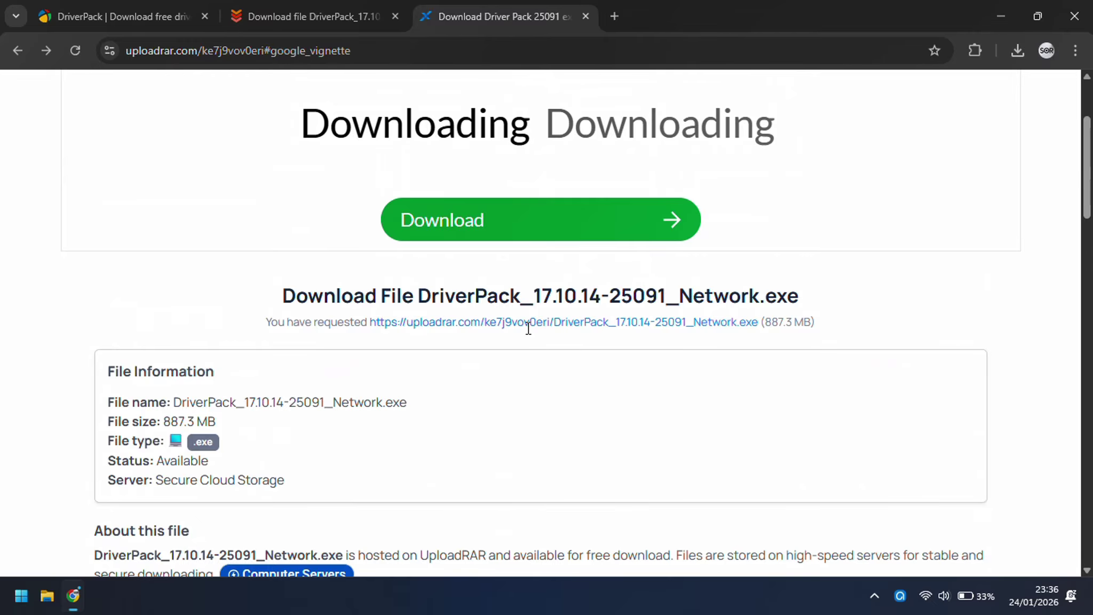
scroll(528, 328, "down", 5)
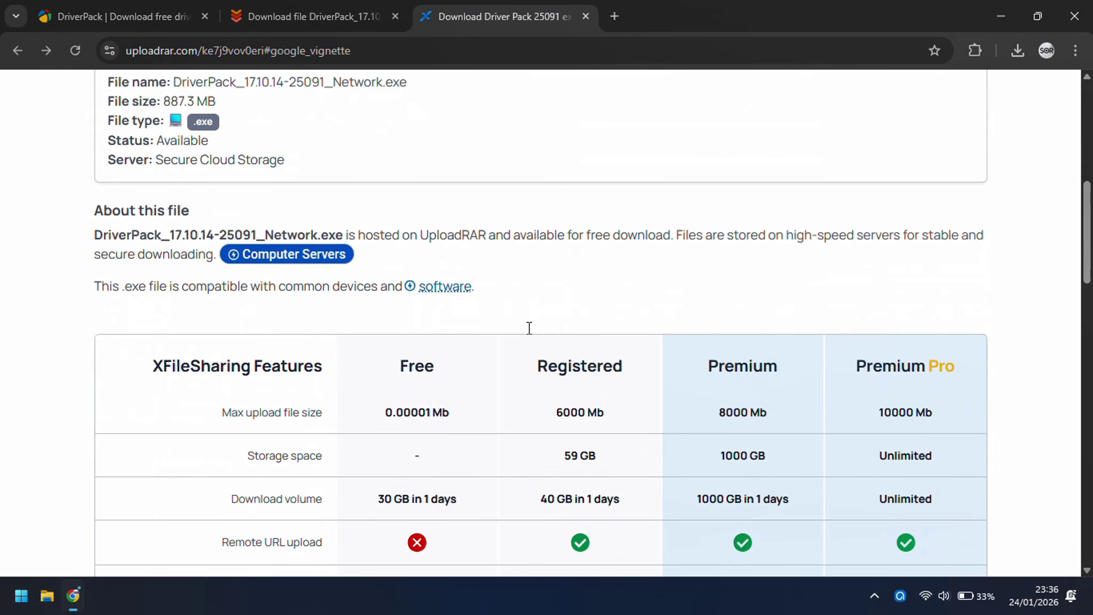
scroll(529, 328, "down", 4)
scroll(531, 335, "down", 4)
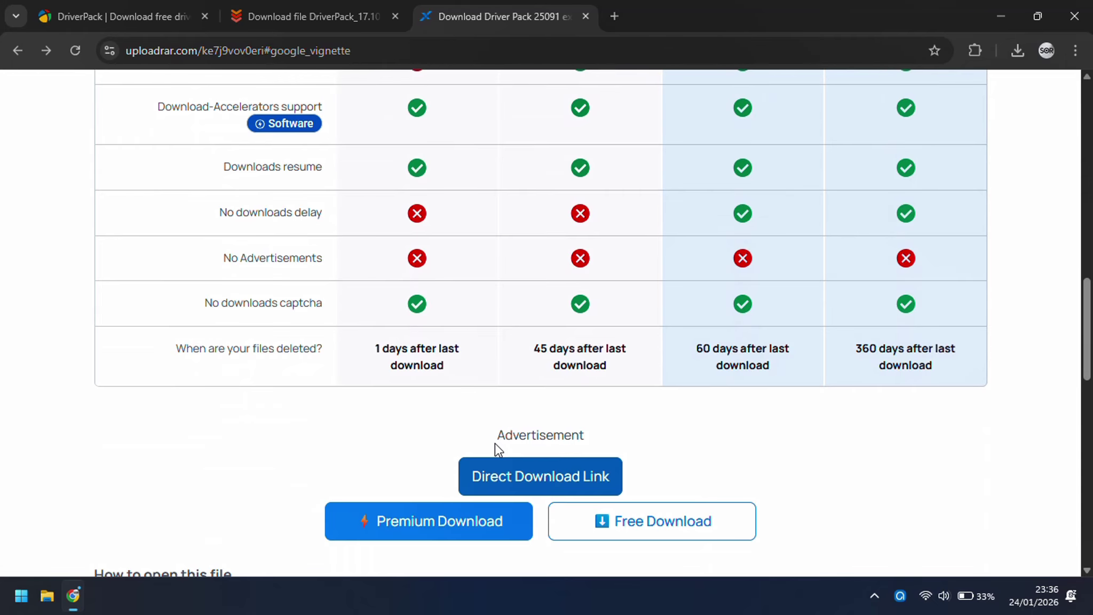
scroll(498, 449, "down", 3)
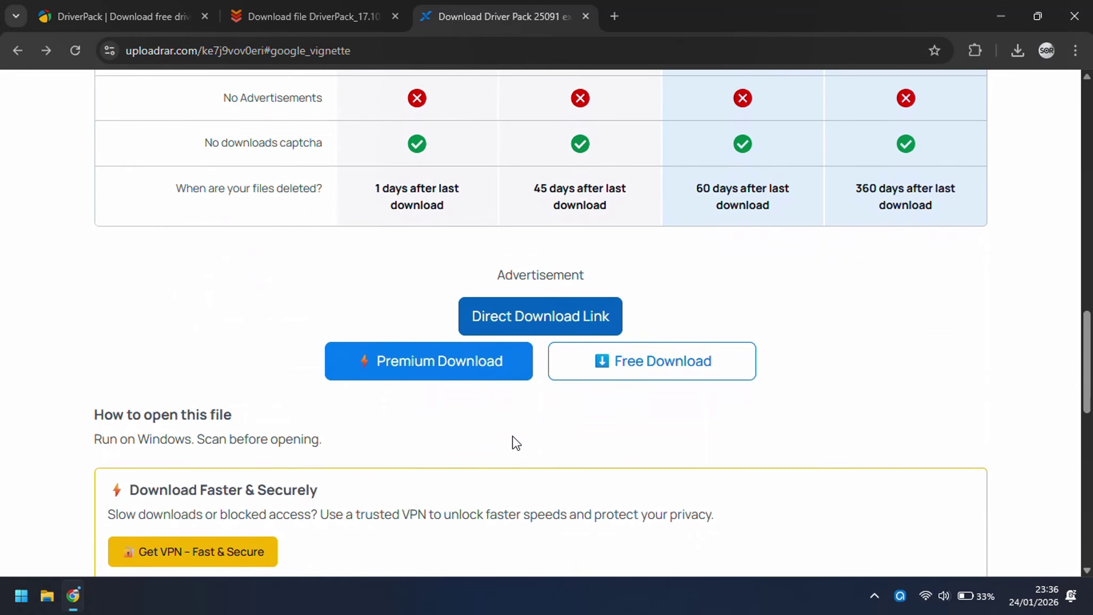
left_click(611, 374)
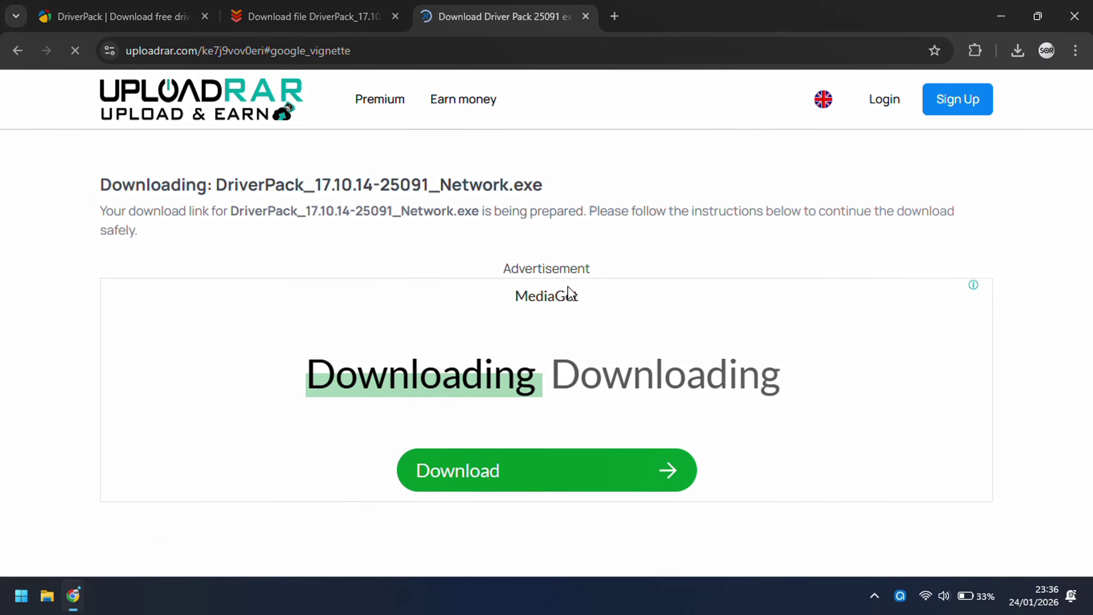
- Go back from the WPS Office ad to the UploadRAR waiting page, and create the file's download link
scroll(589, 334, "down", 15)
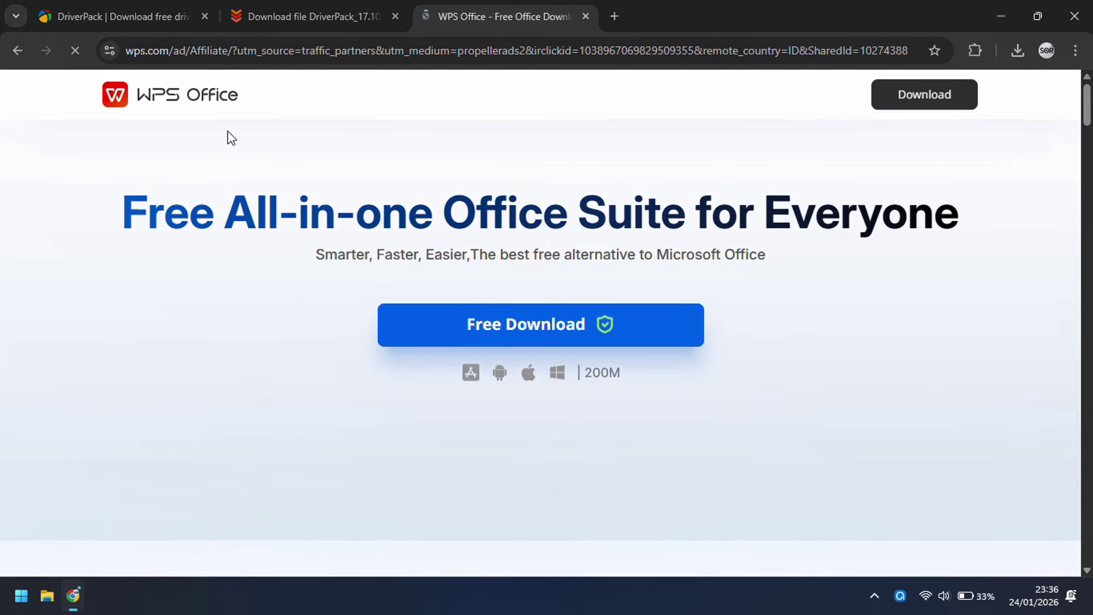
left_click(17, 46)
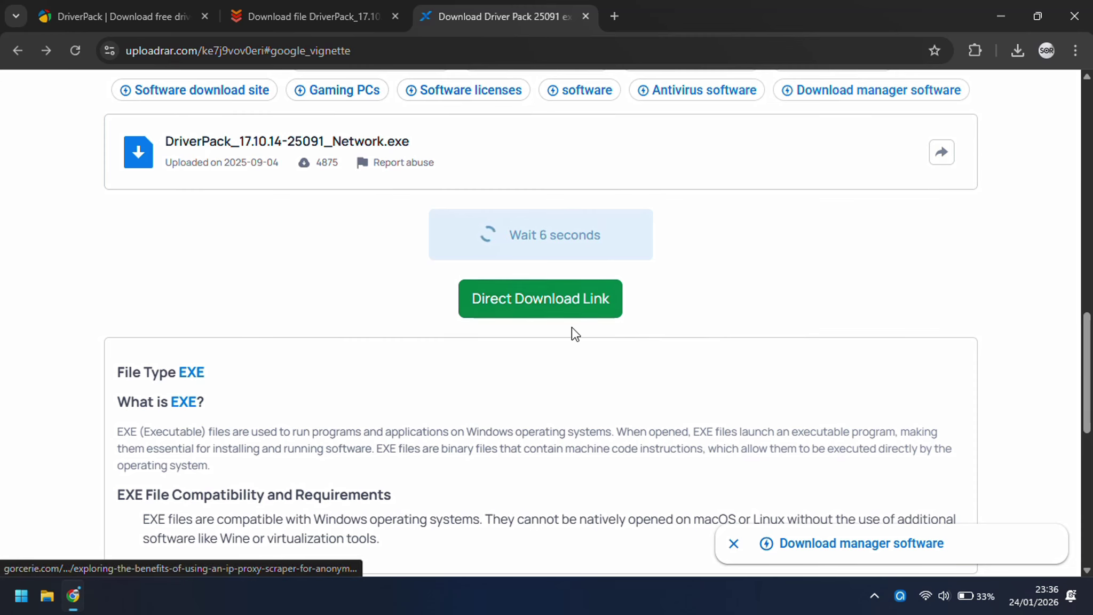
scroll(571, 328, "up", 3)
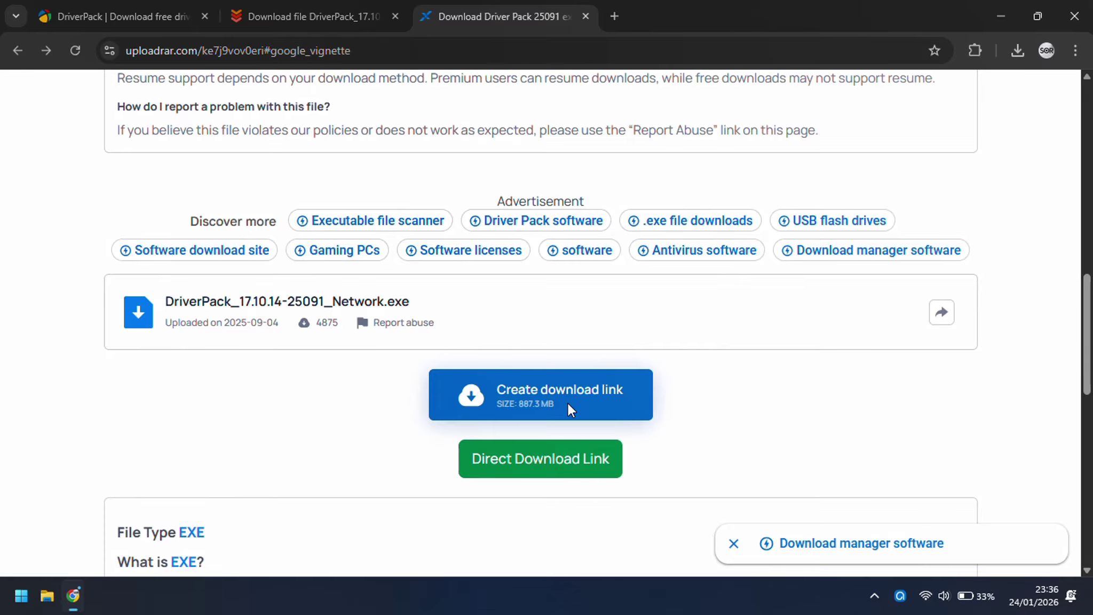
left_click(618, 392)
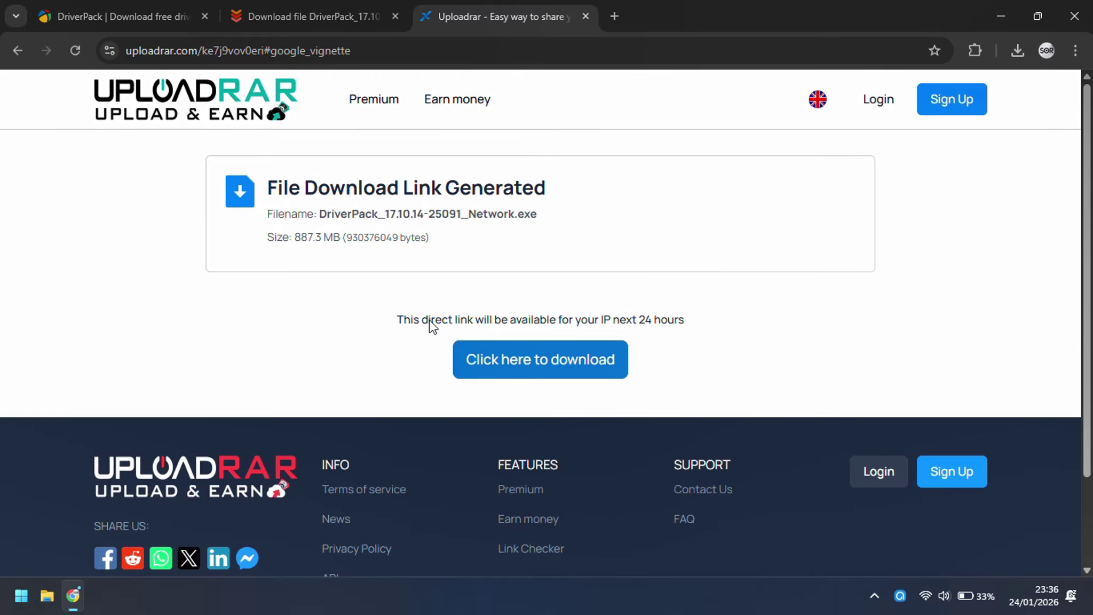
- Download DriverPack_17.10.14-25091_Network.exe from the generated link, closing the pop-up tab and moving the download windows aside
left_click(546, 354)
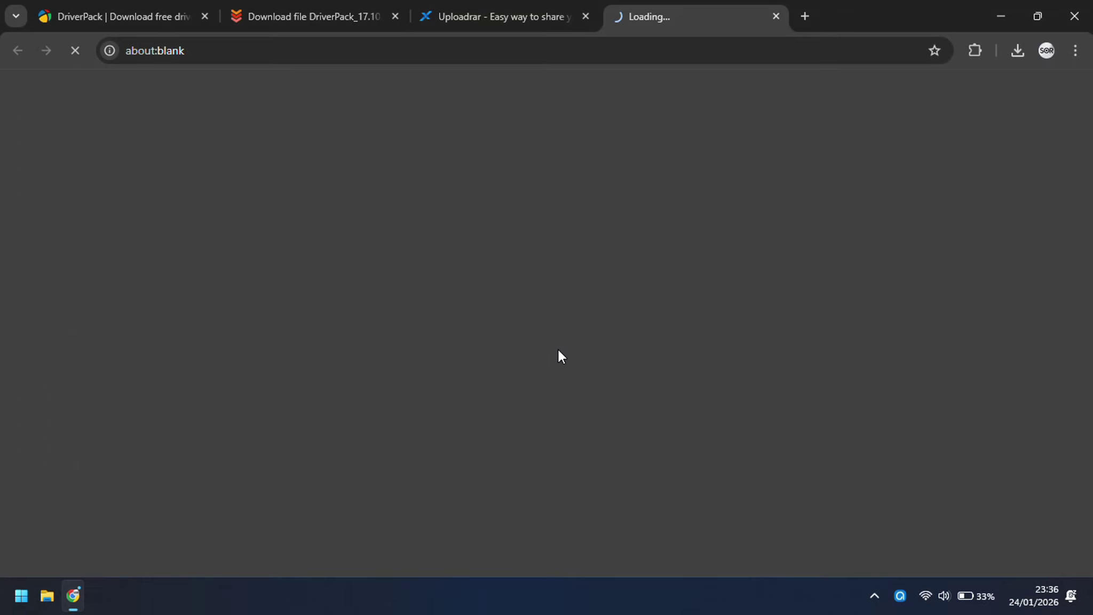
left_click(776, 17)
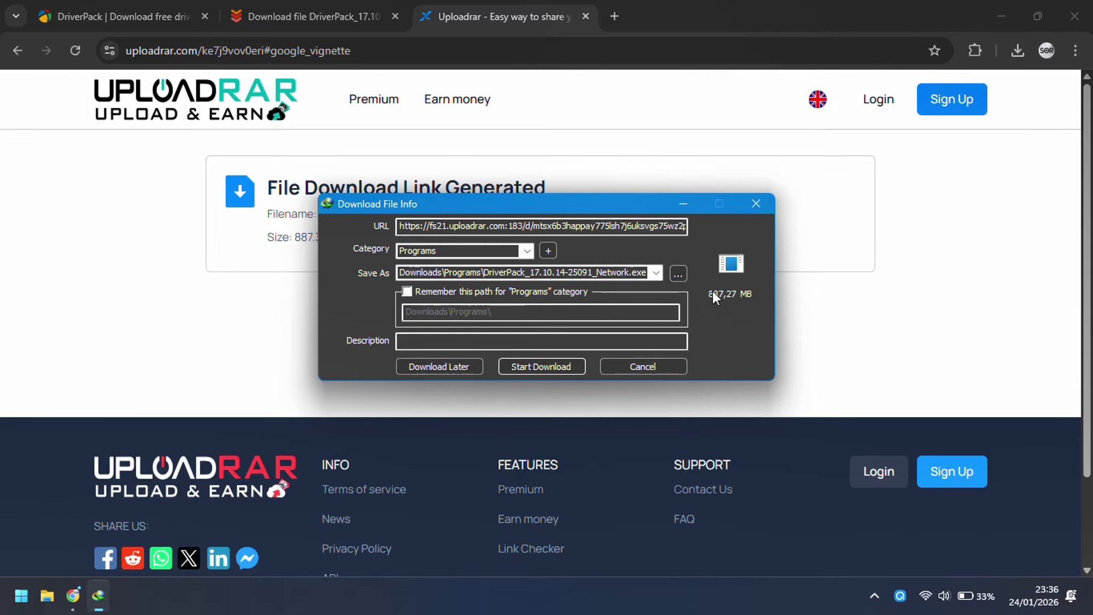
left_click_drag(634, 203, 653, 371)
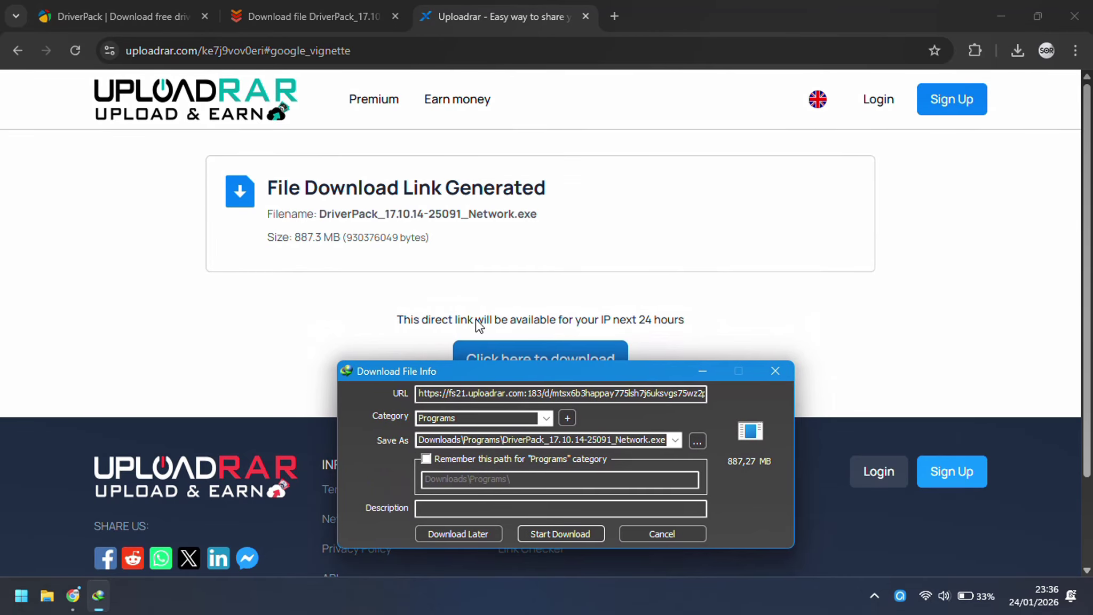
left_click(567, 528)
left_click(612, 492)
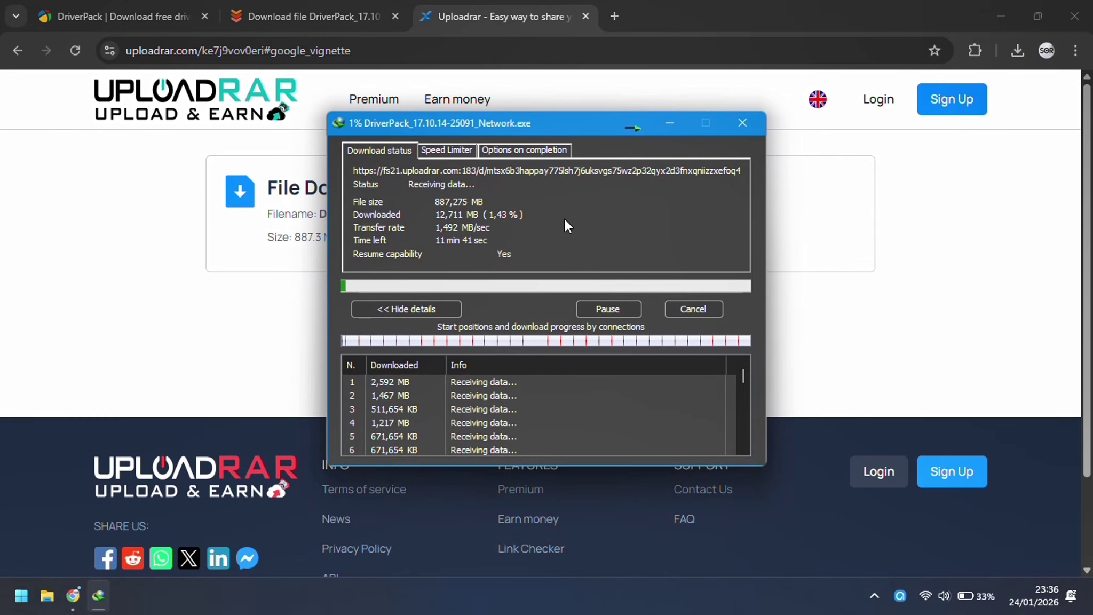
left_click_drag(540, 126, 830, 173)
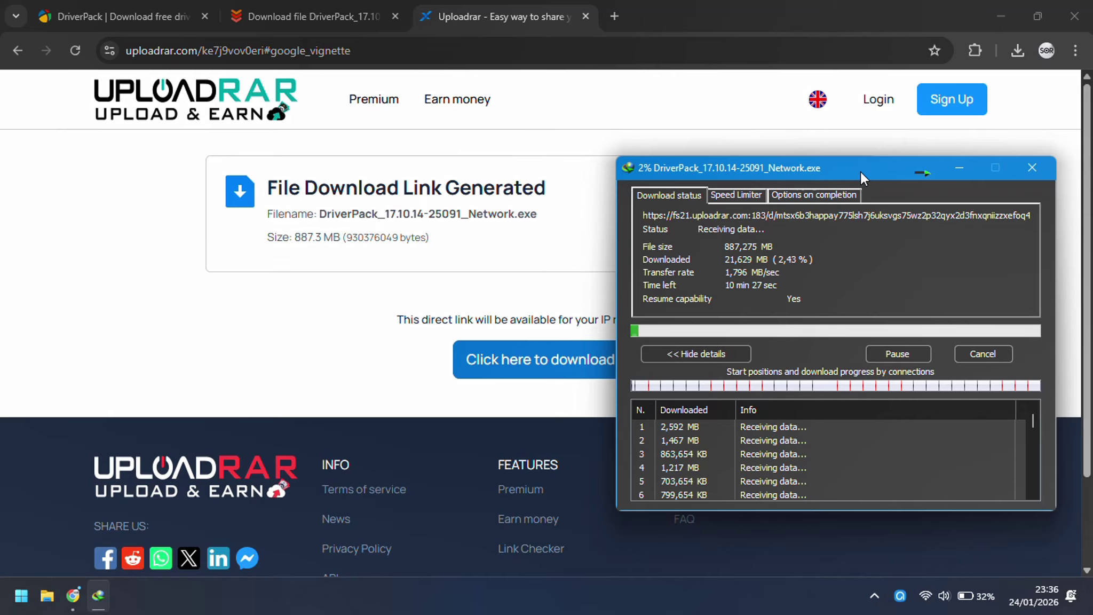
left_click_drag(862, 171, 851, 136)
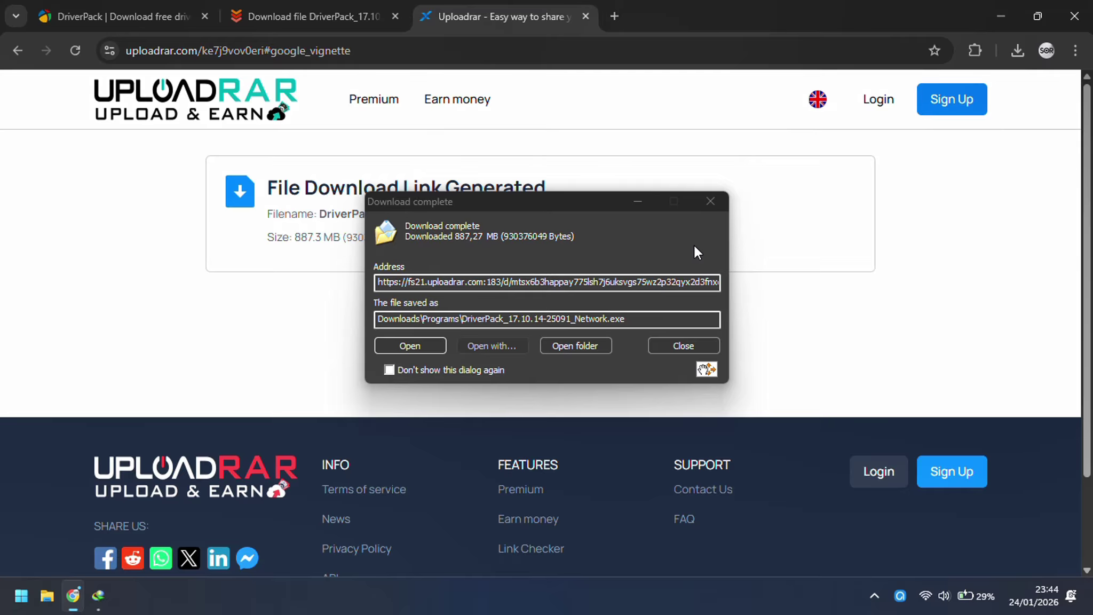
- Open the finished download's folder and run DriverPack_17.10.14-25091_Network.exe as administrator
left_click(590, 348)
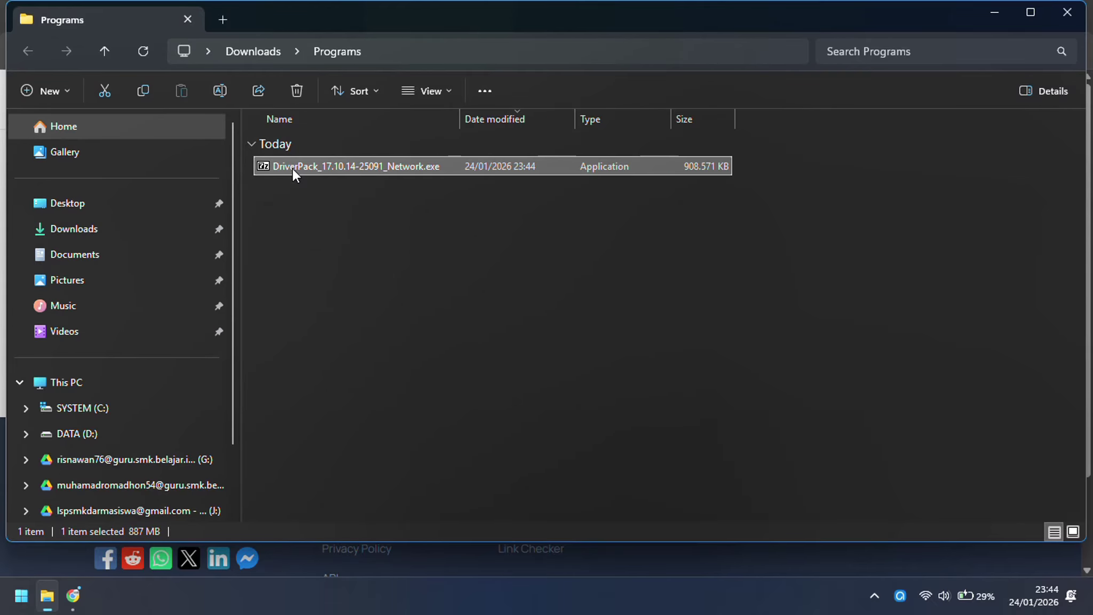
right_click(292, 168)
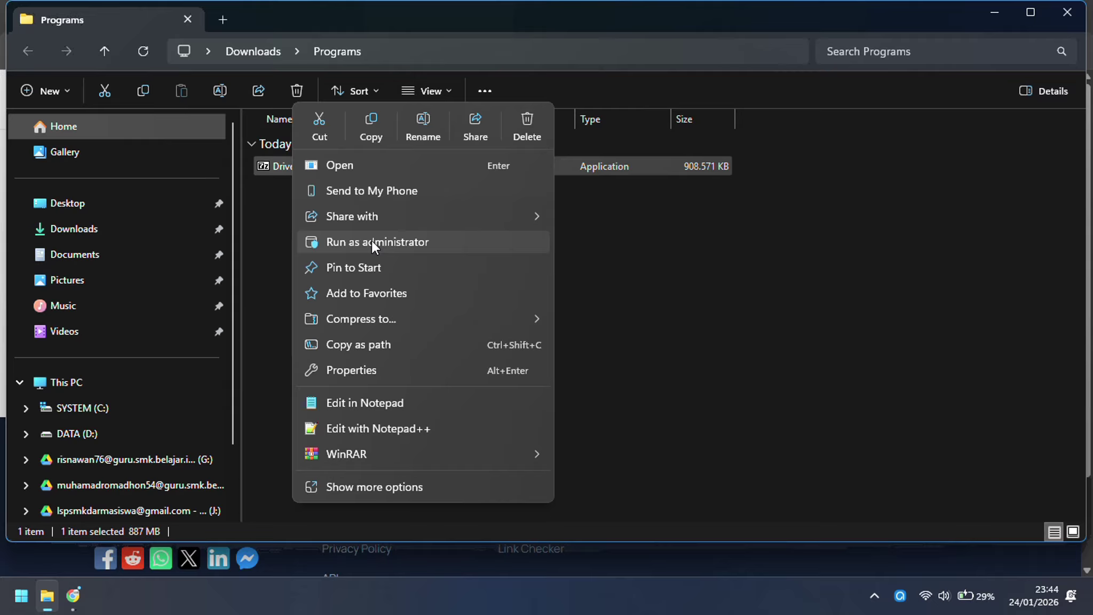
left_click(443, 241)
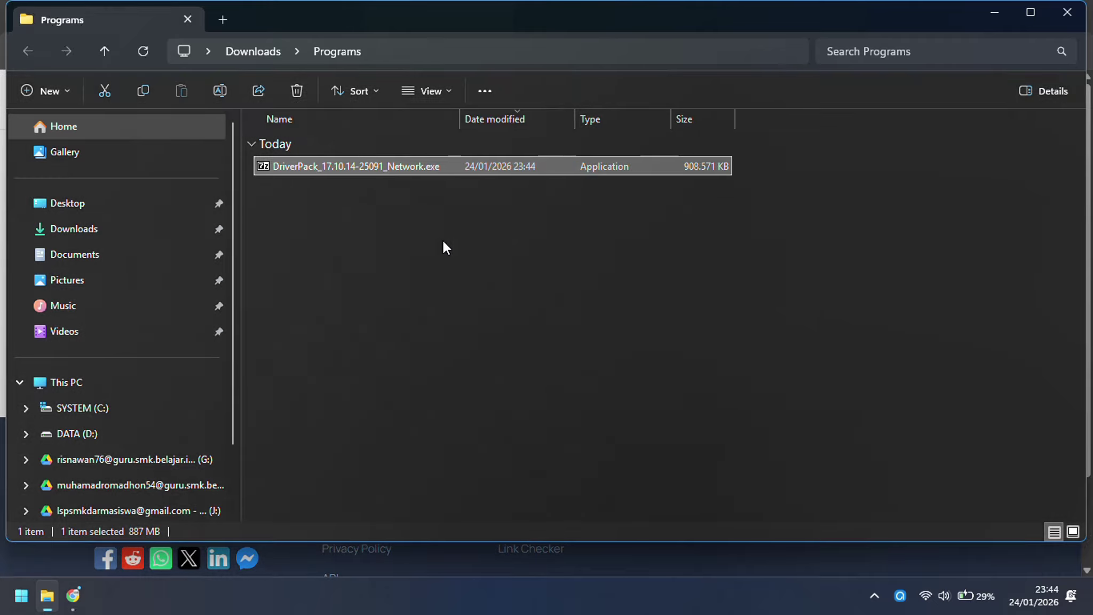
- Minimize the browser and folder windows, and extract the self-extracting archive into the Downloads\Programs folder
left_click(73, 595)
left_click(1000, 16)
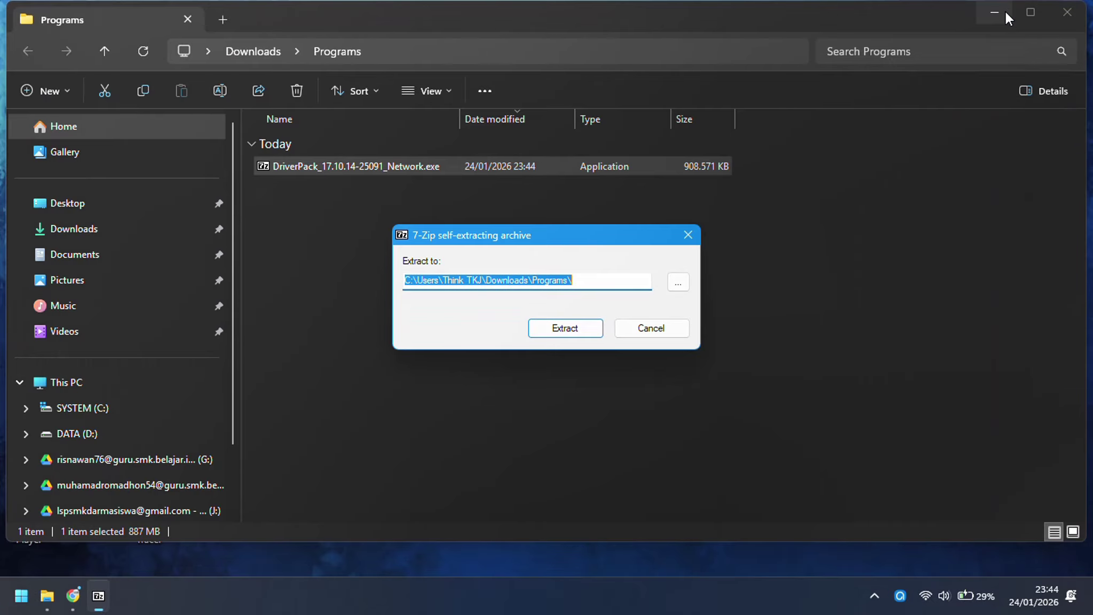
left_click(1003, 14)
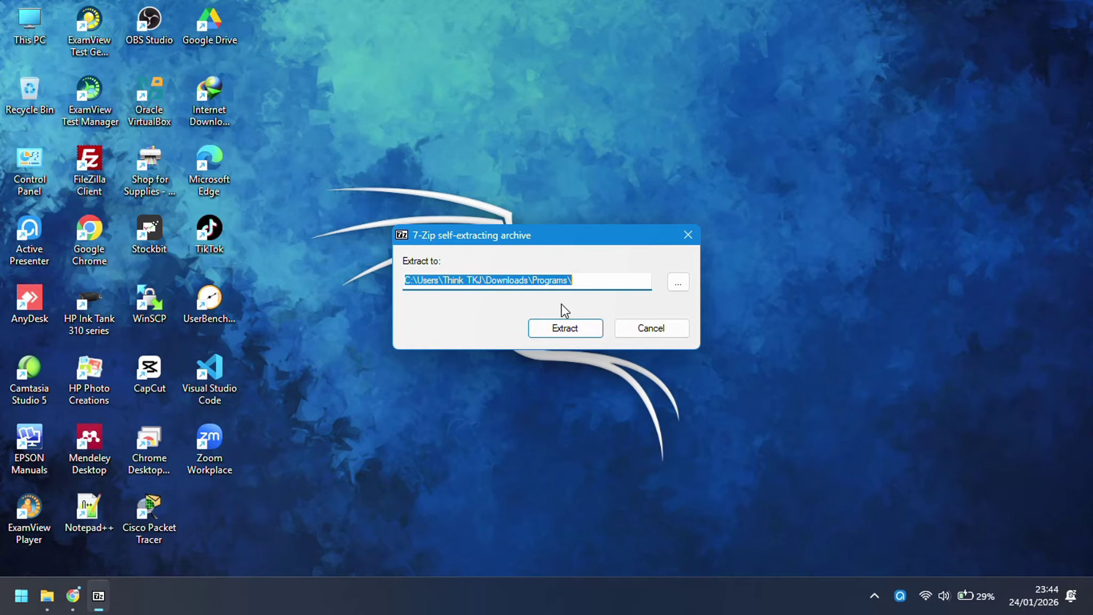
left_click(560, 331)
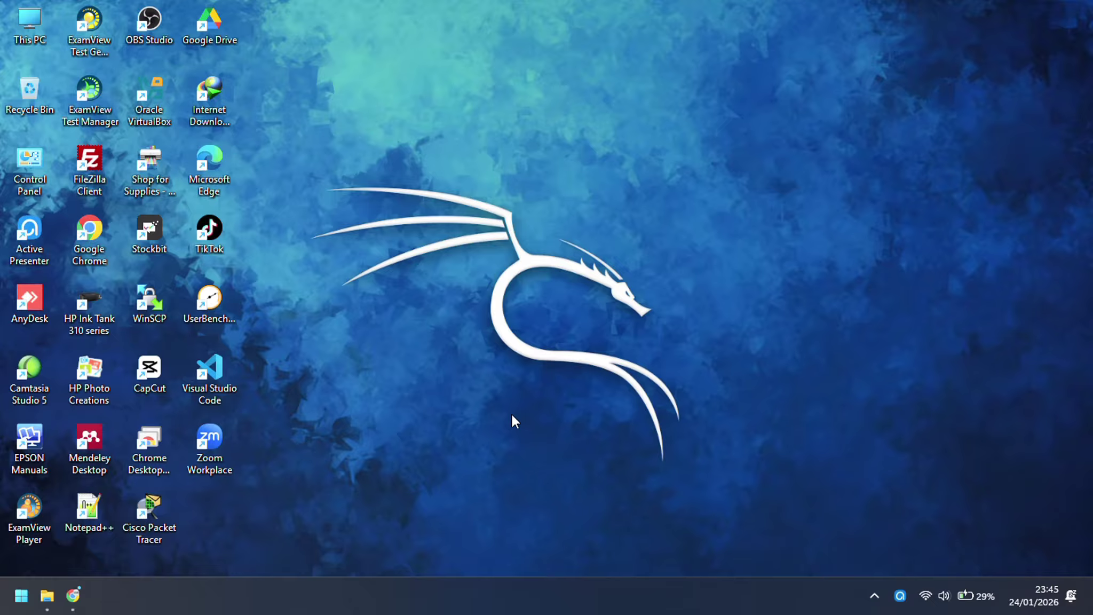
- Reopen the Programs folder with the extracted files, and run DriverPack.exe as administrator
left_click(49, 604)
left_click(393, 369)
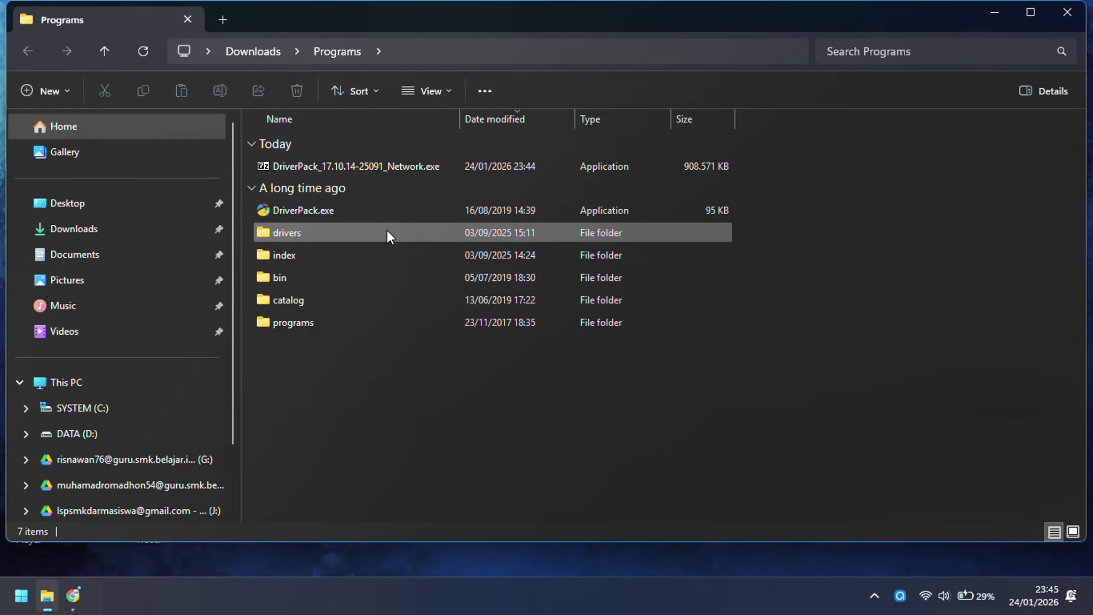
left_click(363, 233)
left_click_drag(367, 348, 303, 206)
left_click(328, 372)
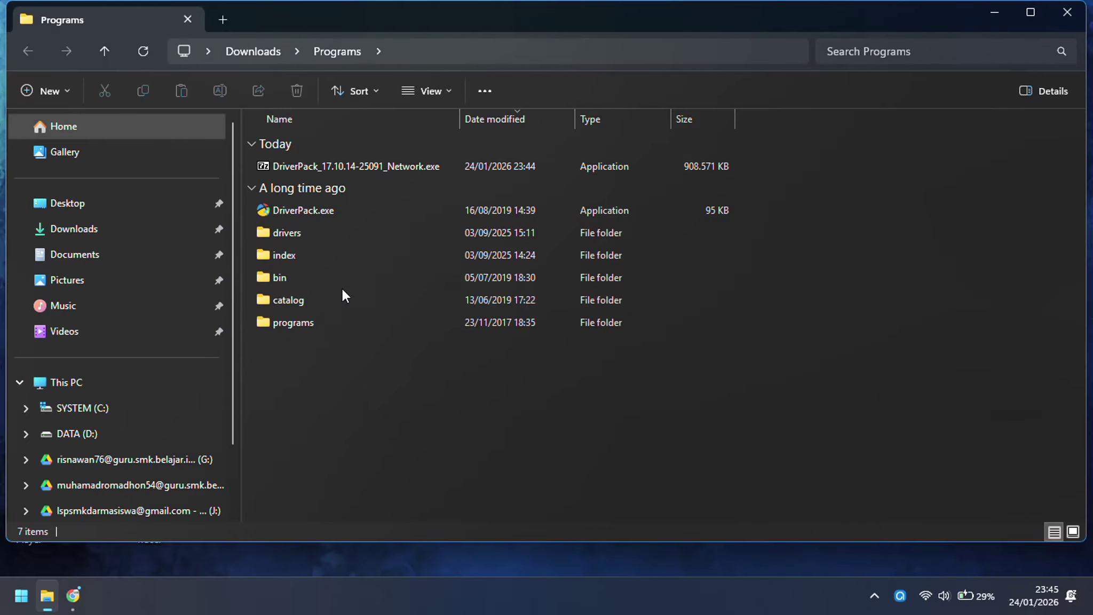
mouse_move(324, 212)
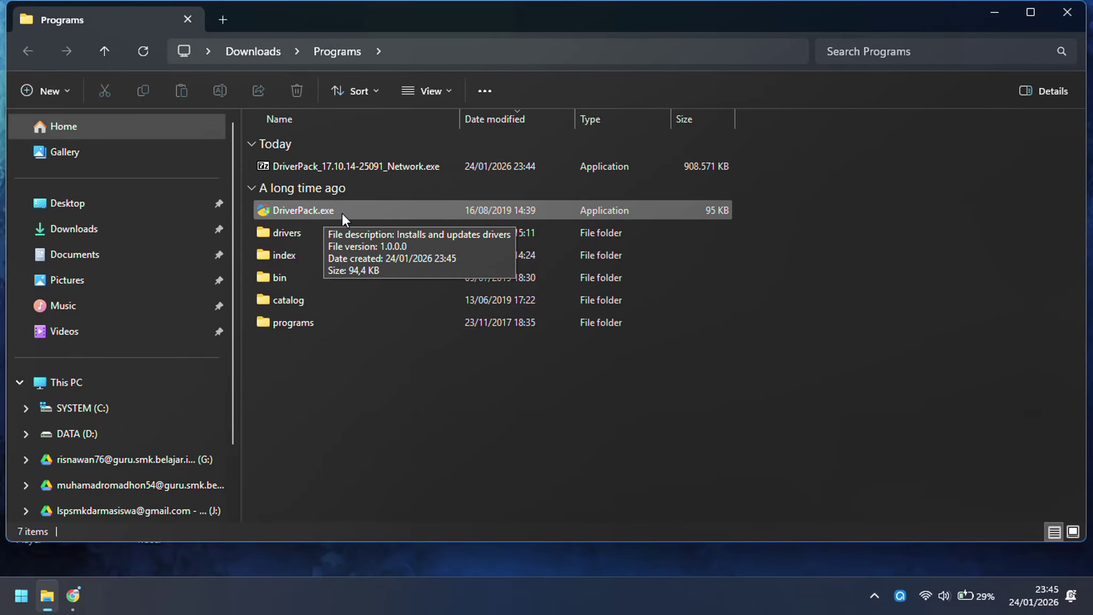
right_click(343, 212)
left_click(307, 207)
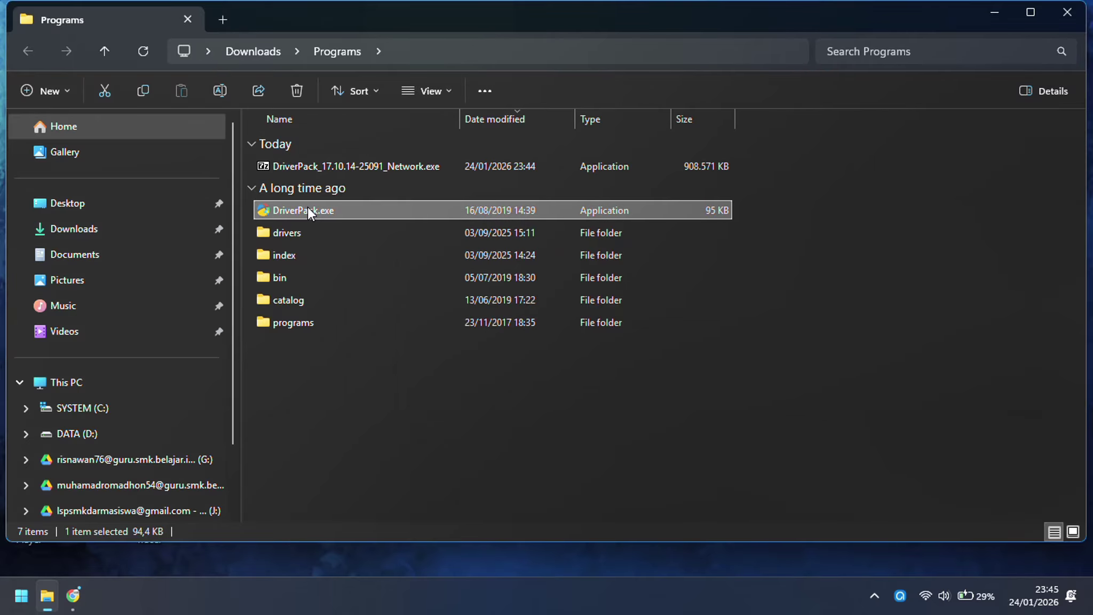
right_click(307, 207)
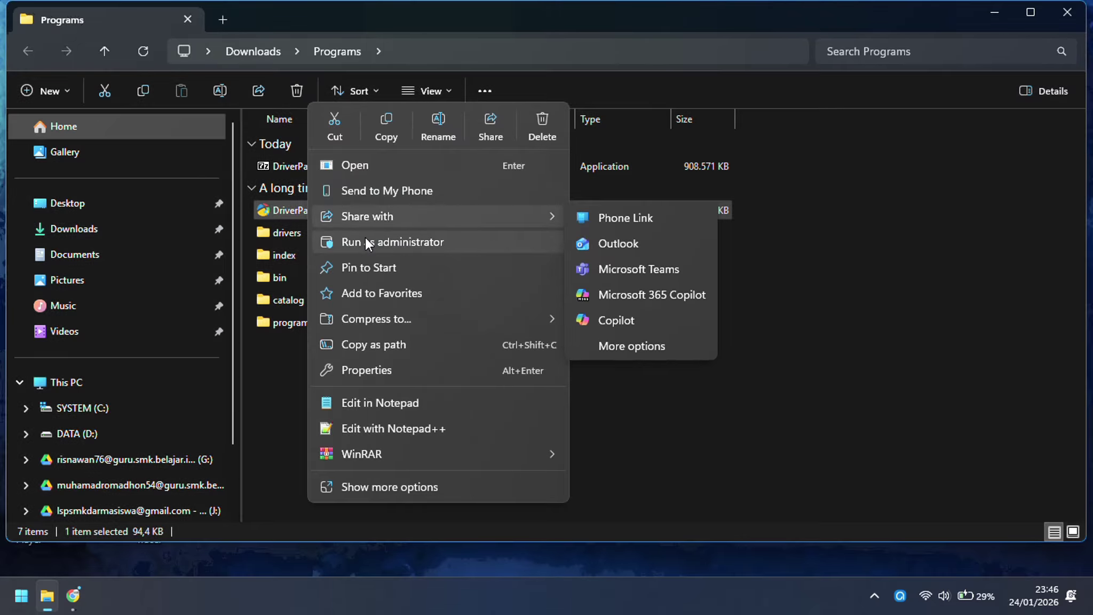
left_click(366, 238)
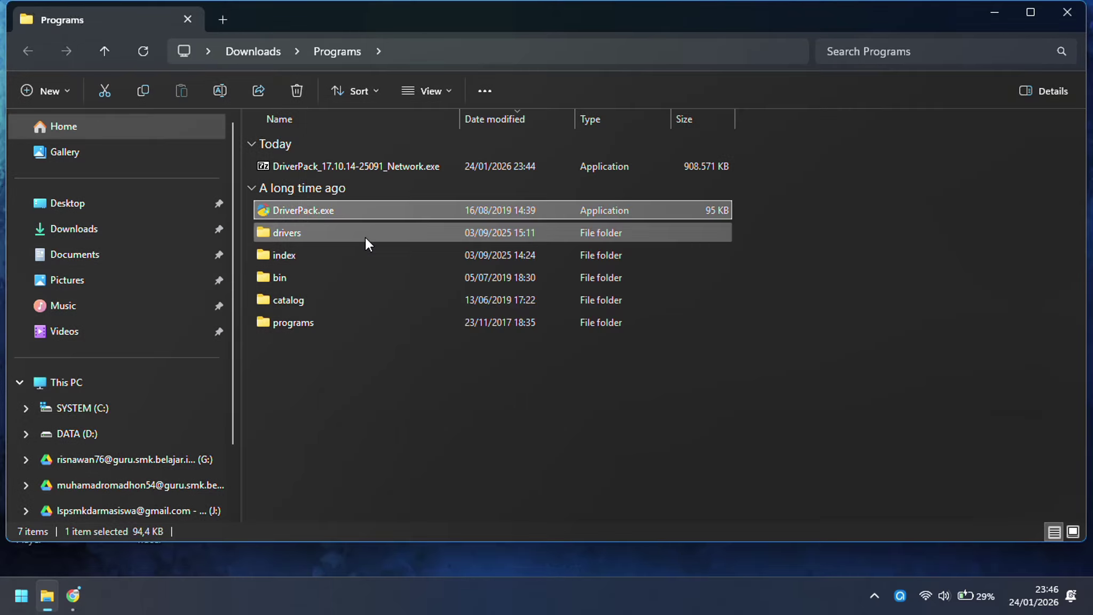
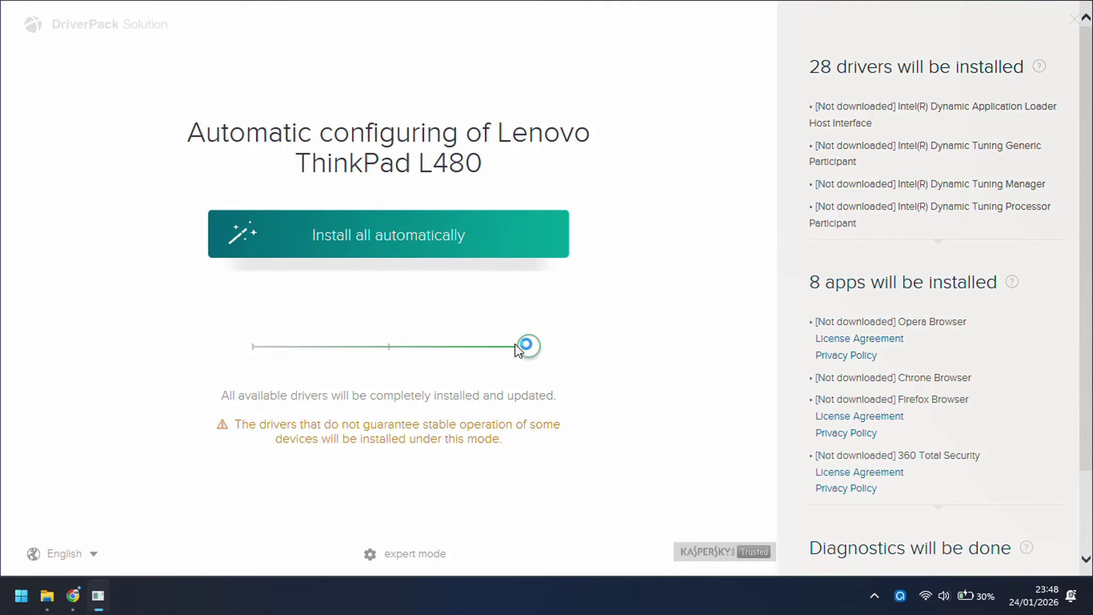
- Compare DriverPack's automatic configuration levels: full driver installation, diagnostics only, and the recommended mode
left_click_drag(396, 359, 526, 368)
left_click(255, 350)
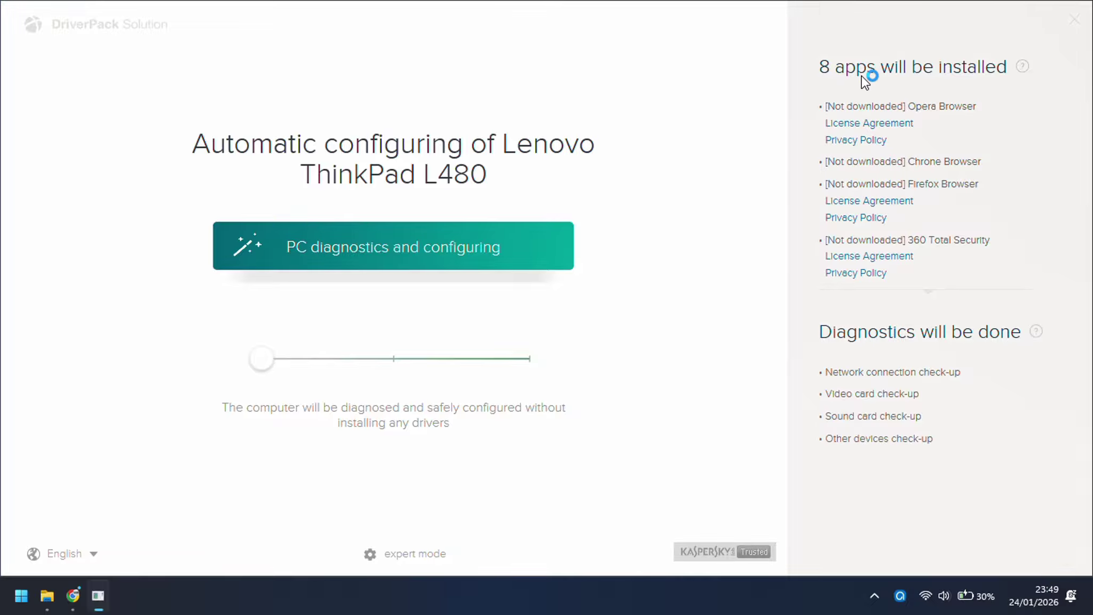
left_click(516, 359)
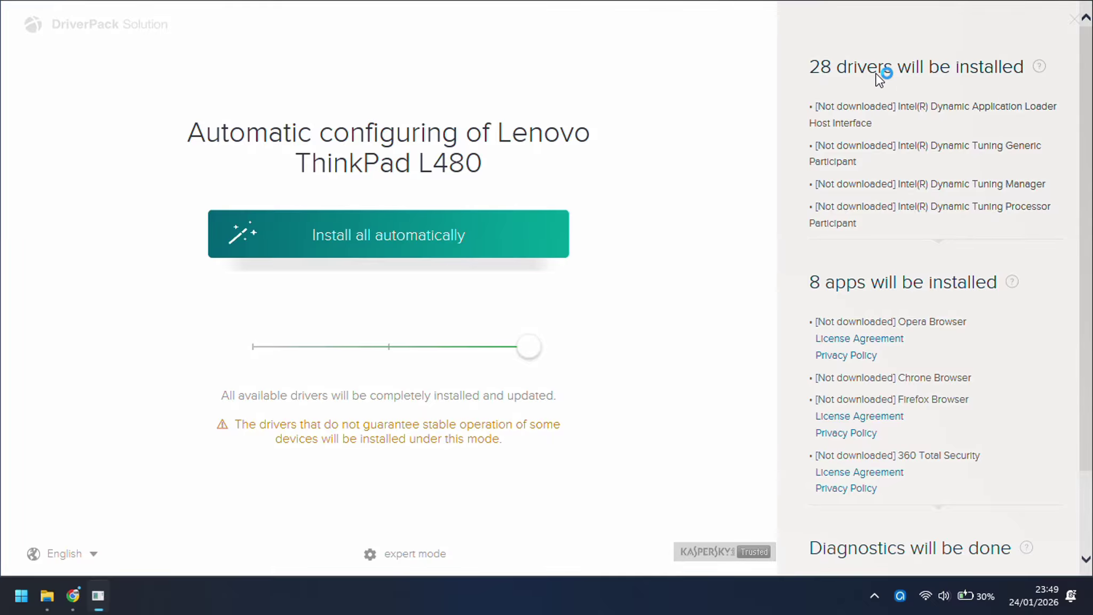
left_click(394, 356)
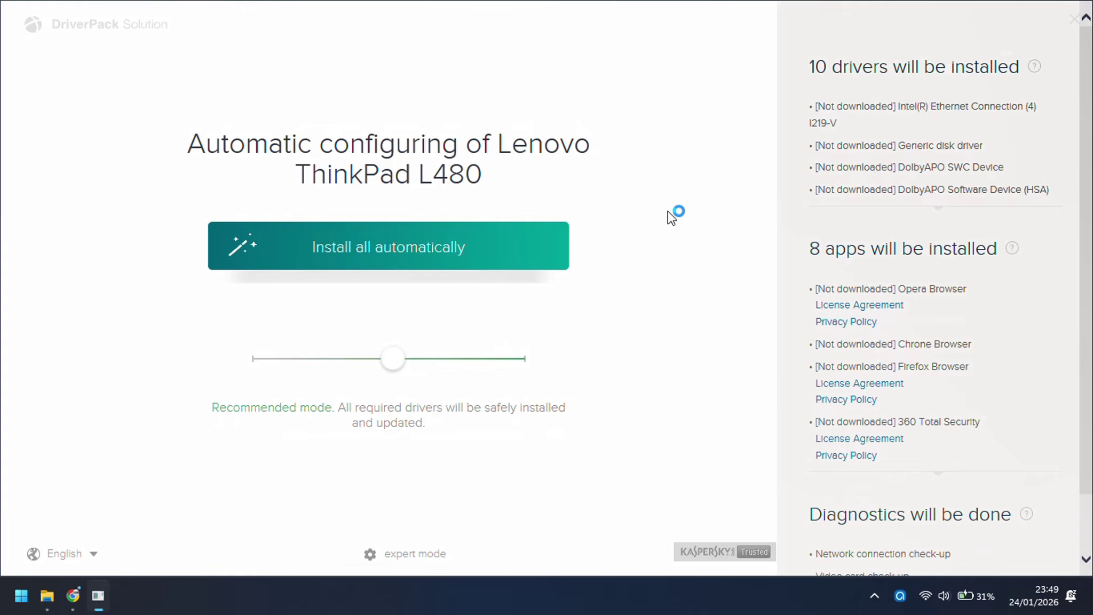
- Switch DriverPack to expert mode, and look through its menu of system tools before closing it
left_click_drag(375, 363, 216, 376)
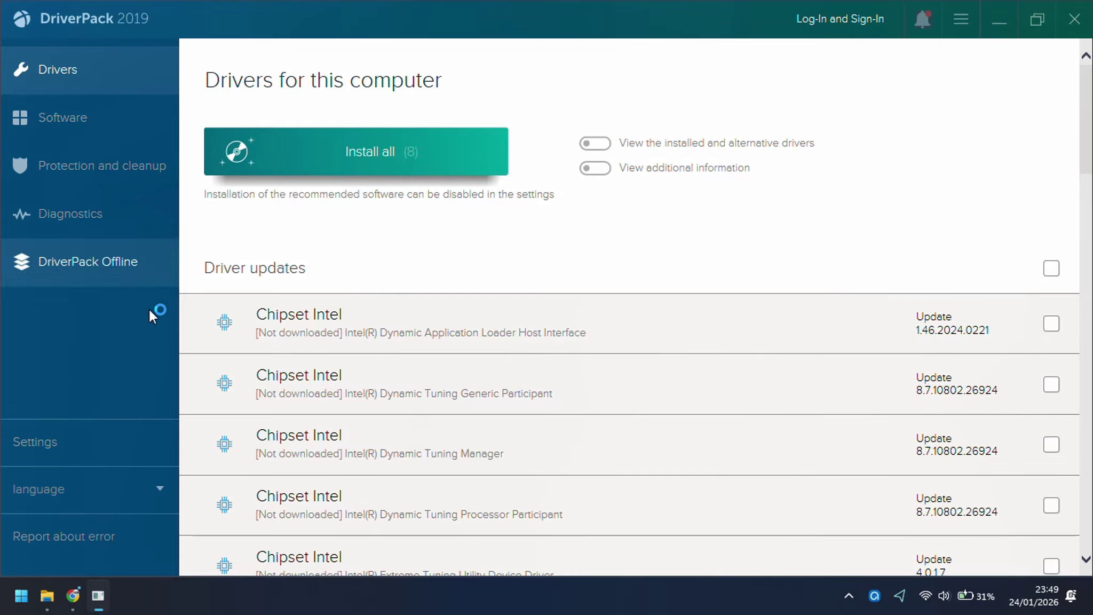
left_click(960, 24)
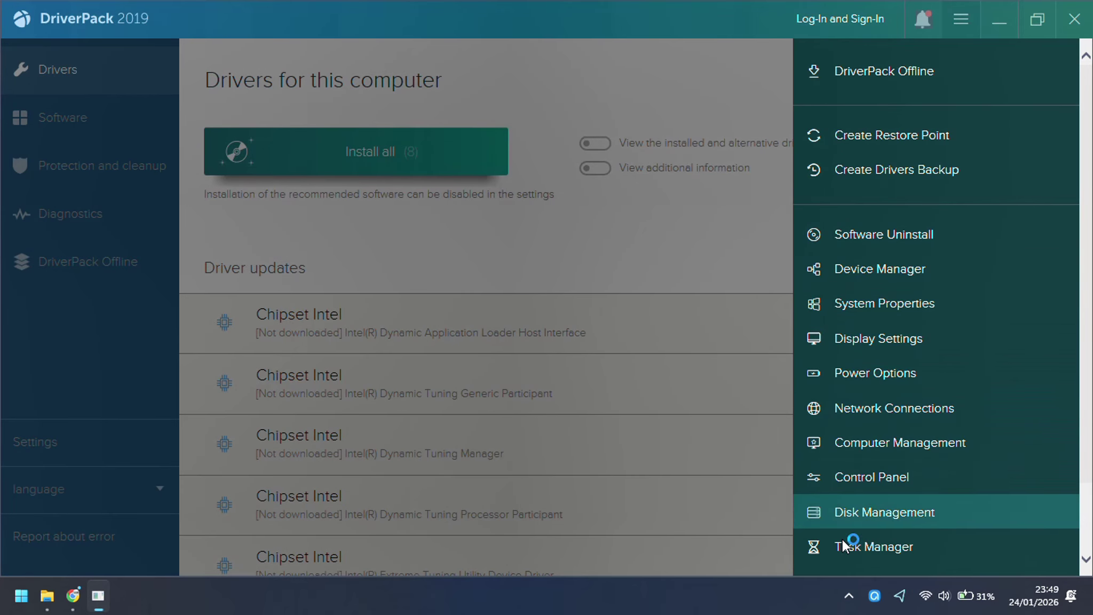
left_click(736, 59)
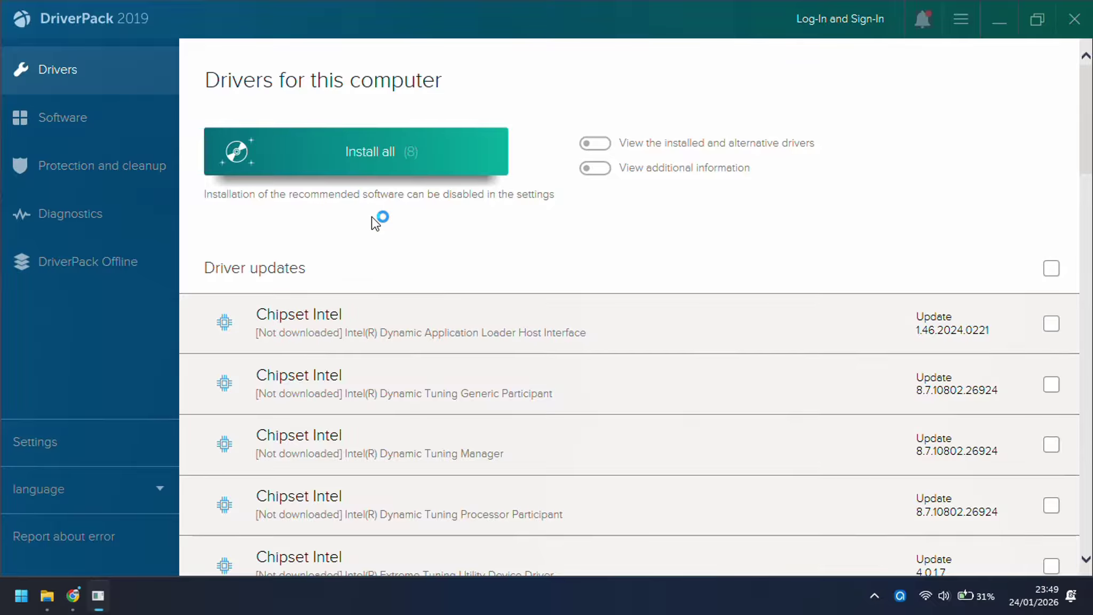
- Select all driver updates, and exclude the Network Card Intel update for Ethernet Connection (4) I219-V
scroll(346, 255, "down", 1)
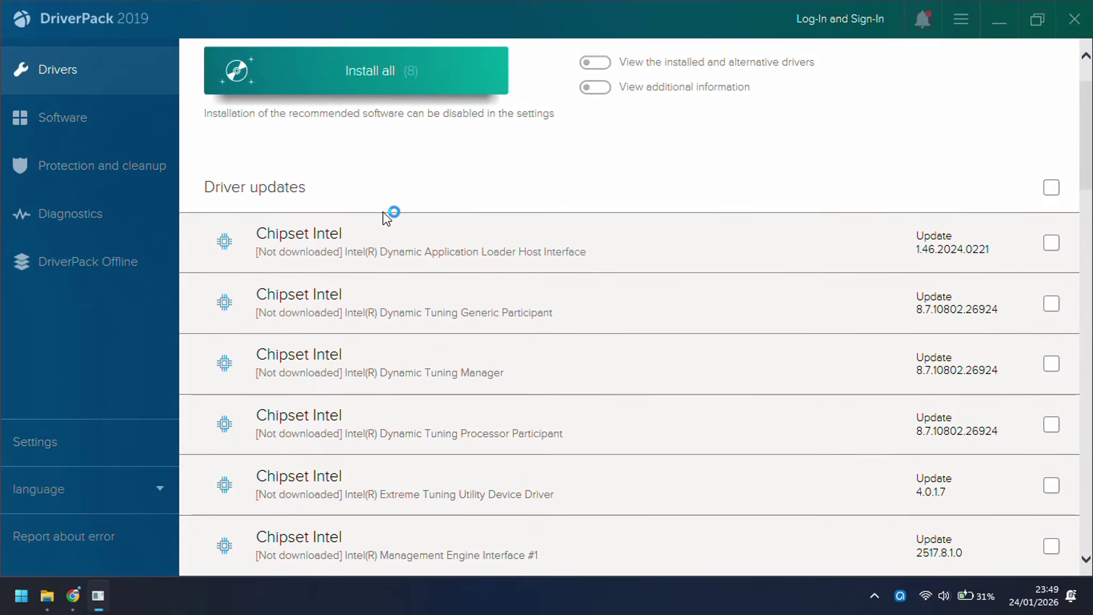
left_click(1051, 187)
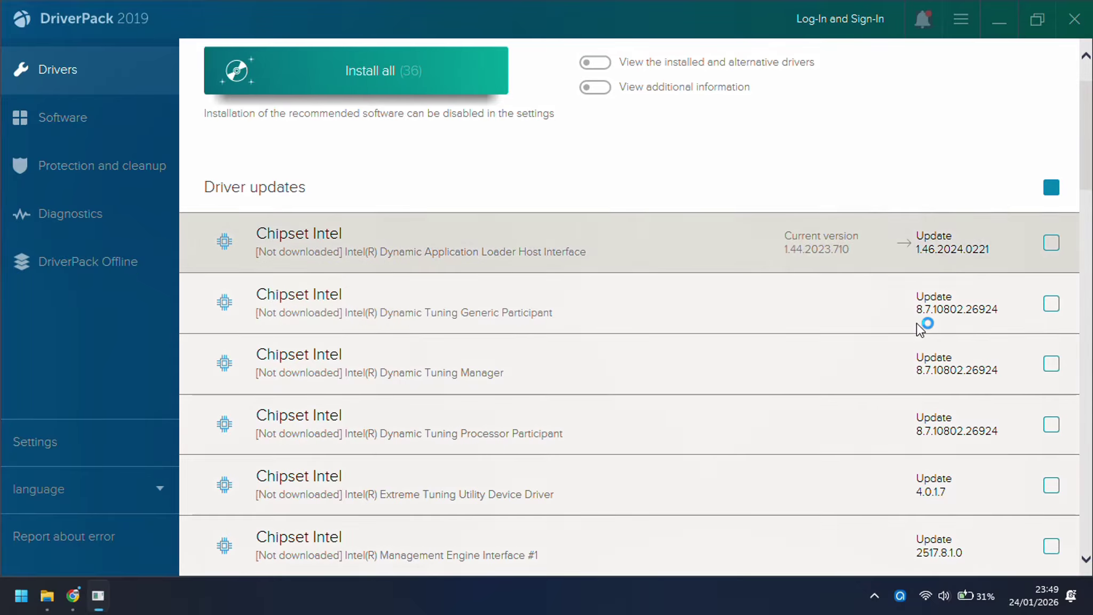
scroll(1074, 321, "down", 4)
scroll(1075, 327, "down", 3)
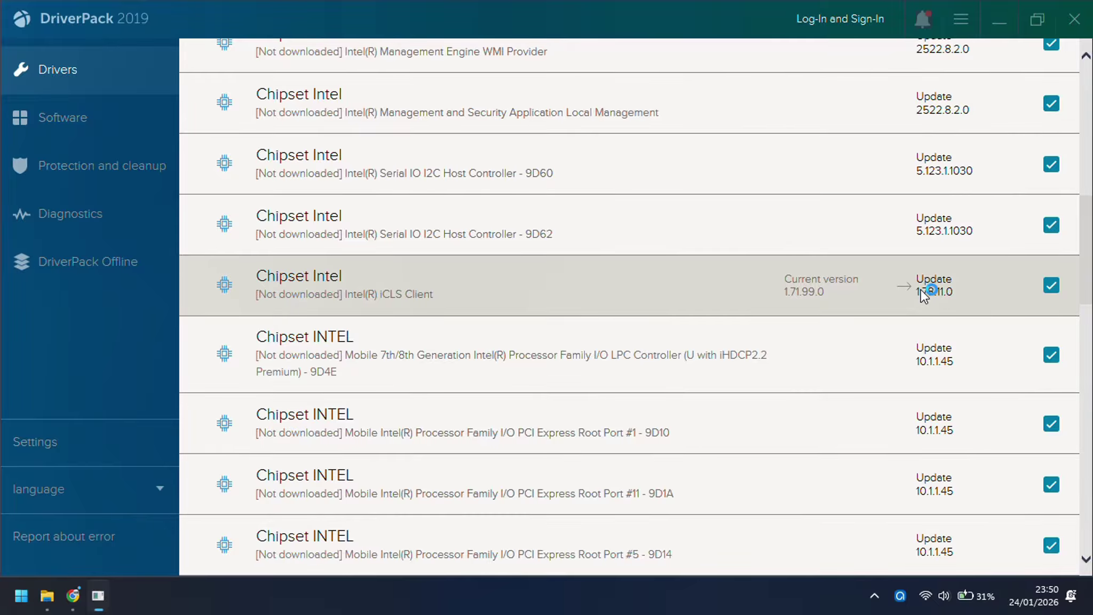
scroll(923, 293, "down", 7)
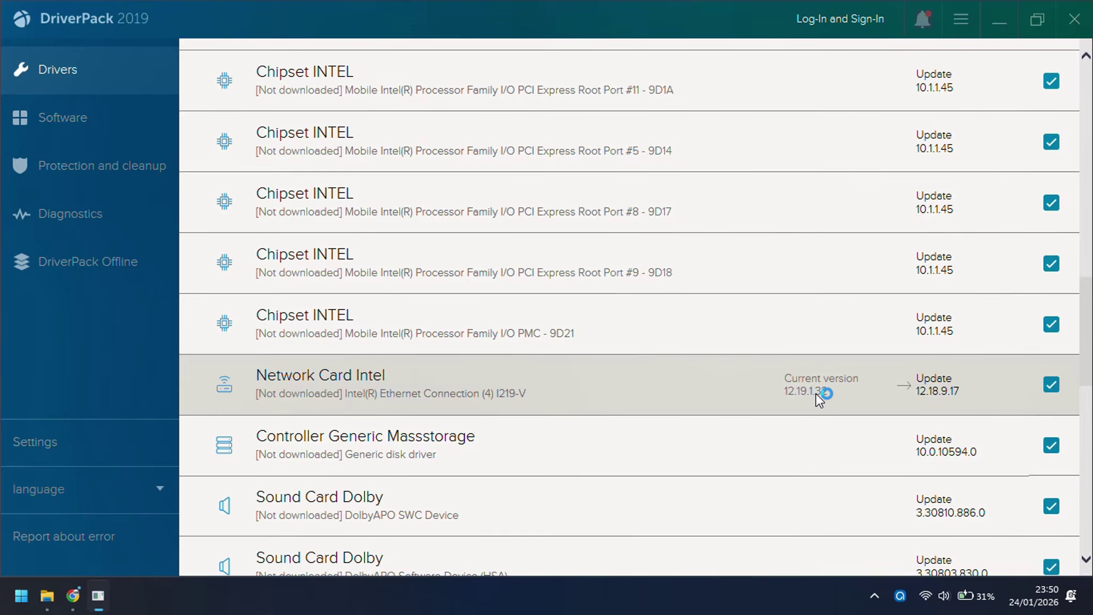
left_click(1050, 385)
- Clear the selection of all driver updates in the list
scroll(934, 467, "up", 15)
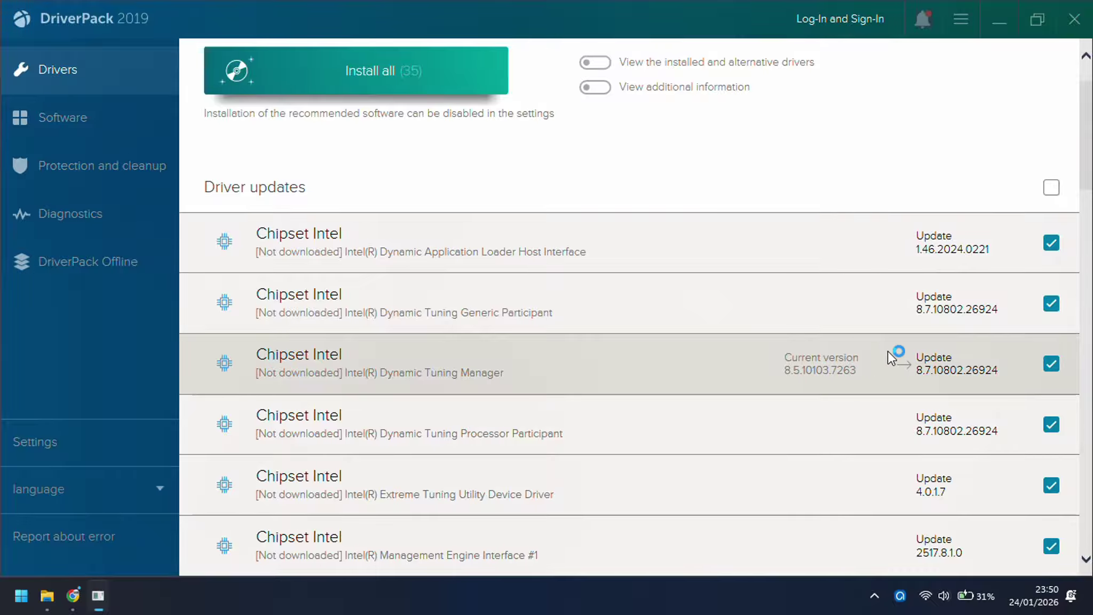
scroll(889, 355, "down", 10)
scroll(850, 346, "down", 2)
scroll(871, 320, "up", 15)
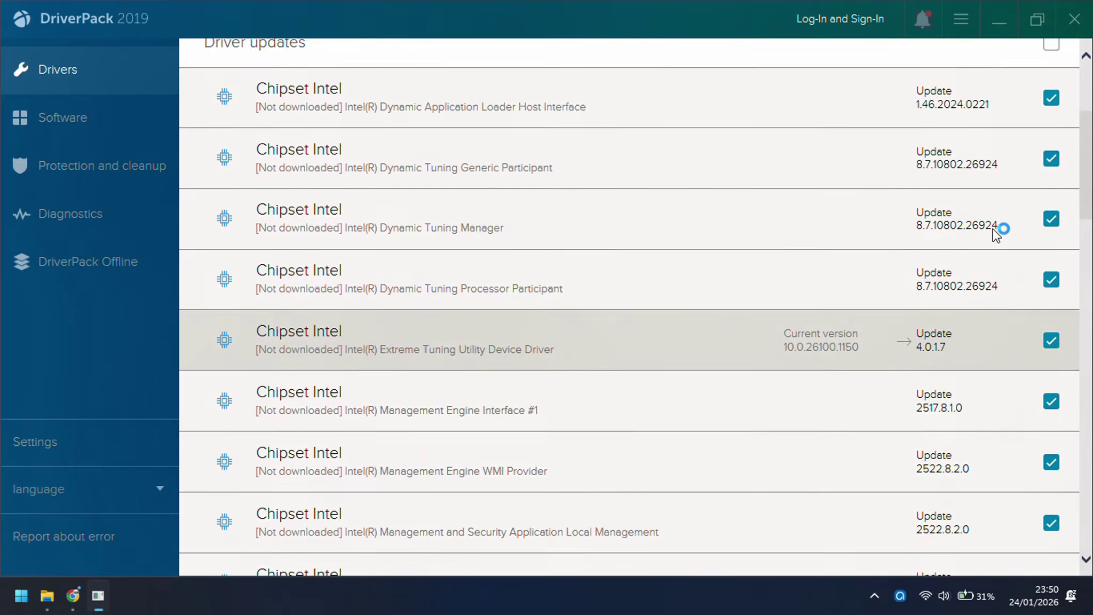
left_click(1052, 268)
- Exclude Computer Diagnostics — Based On DriverPack Cloud from the driver toolkits at the end of the driver list
scroll(605, 293, "down", 10)
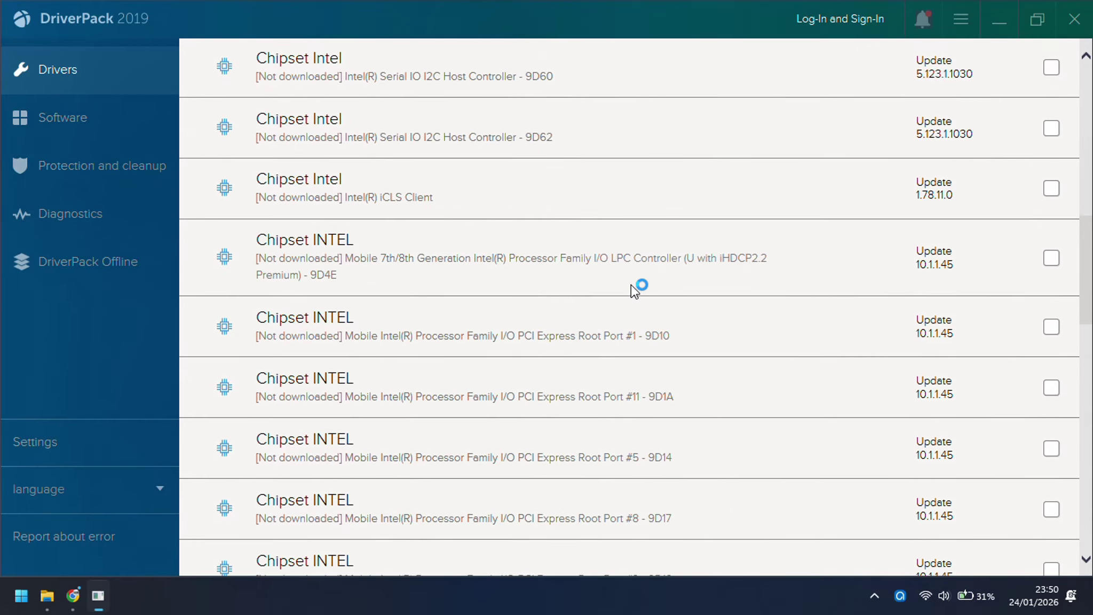
scroll(774, 300, "down", 20)
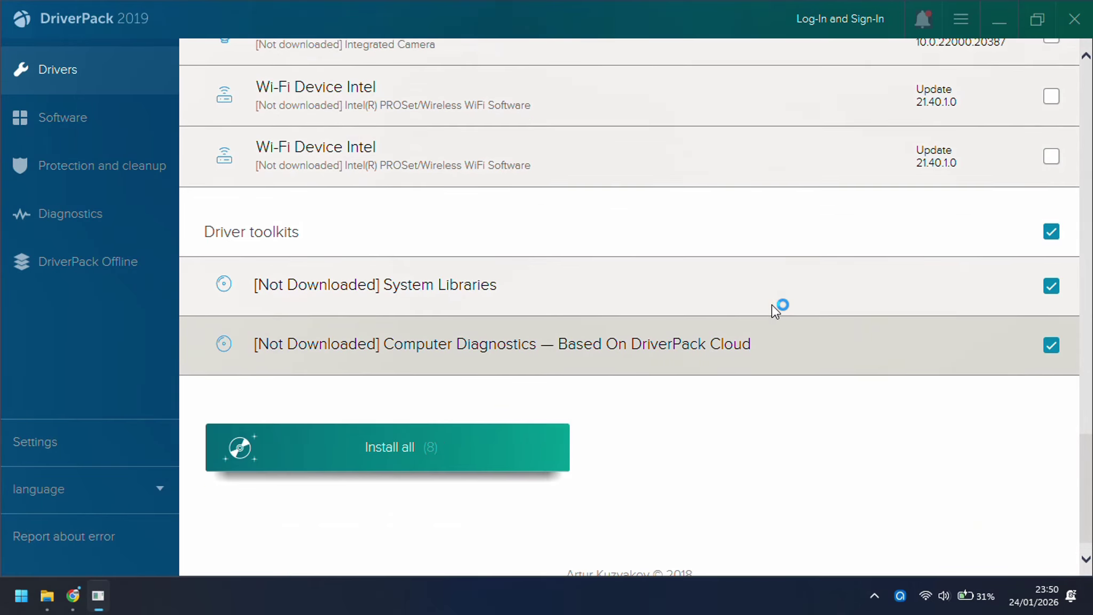
scroll(630, 327, "up", 1)
scroll(912, 286, "up", 10)
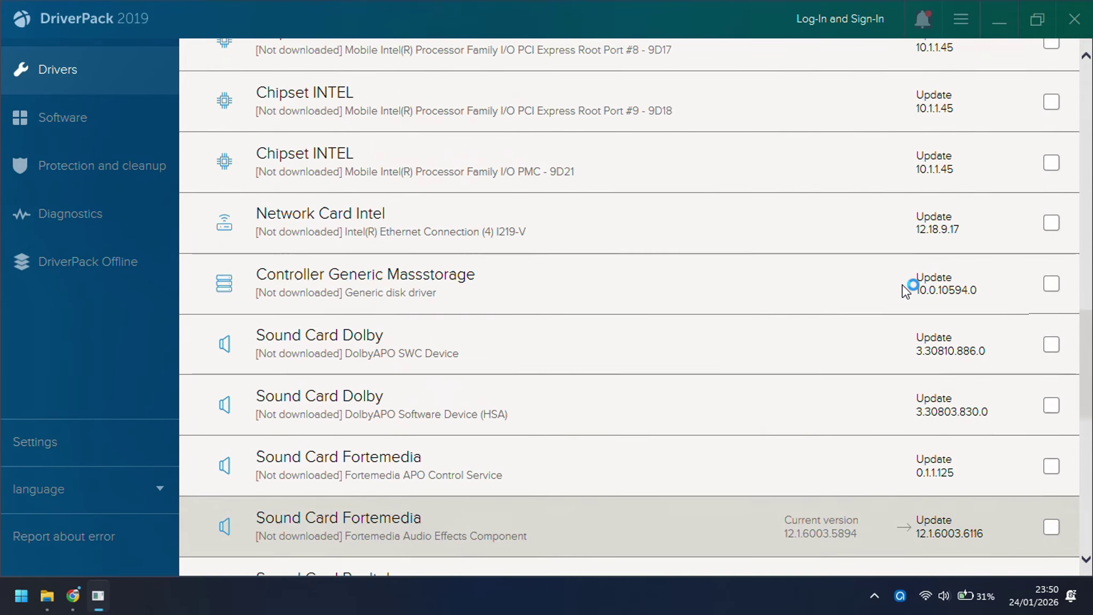
scroll(906, 291, "up", 20)
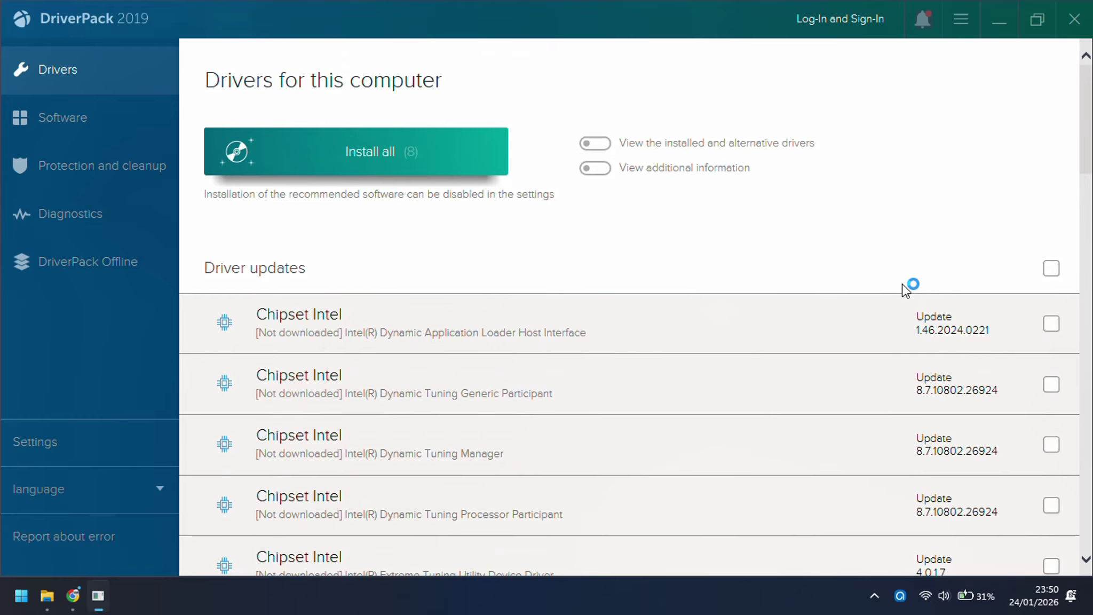
scroll(842, 293, "down", 20)
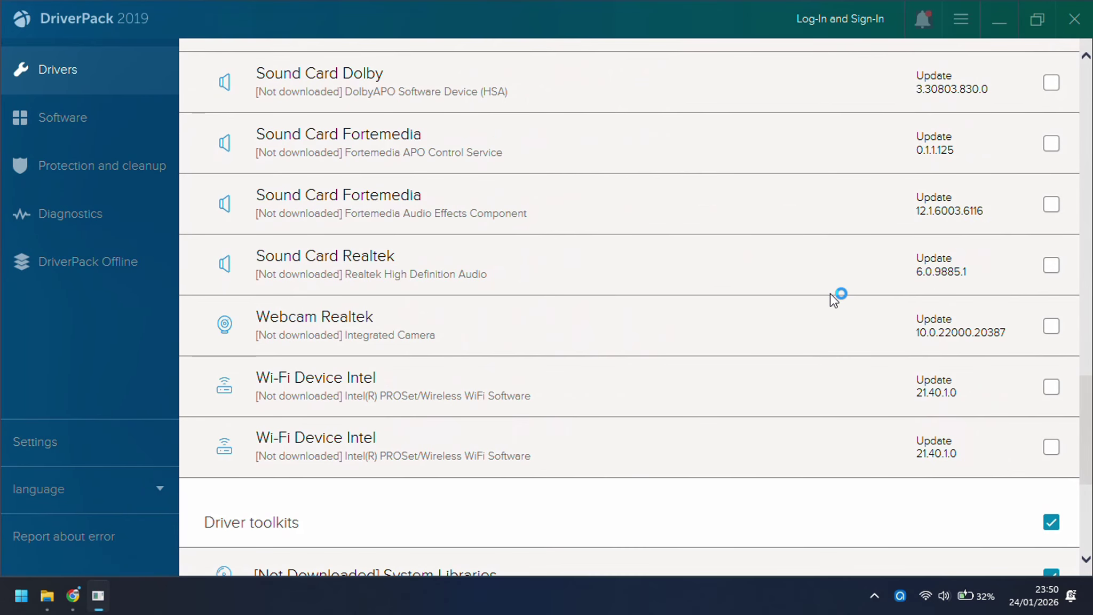
scroll(835, 300, "down", 6)
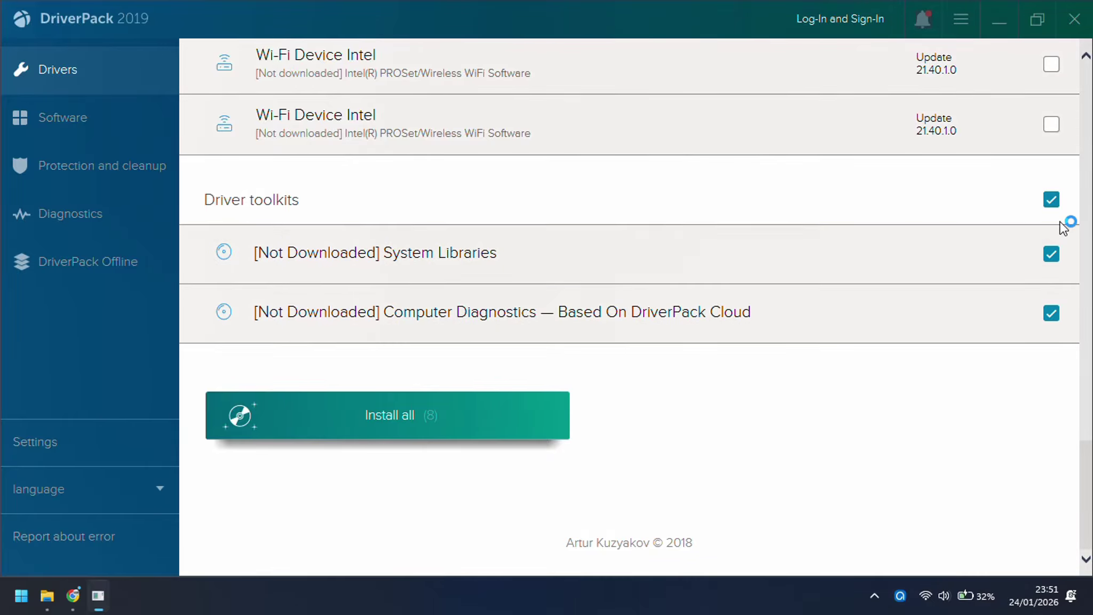
left_click(1055, 311)
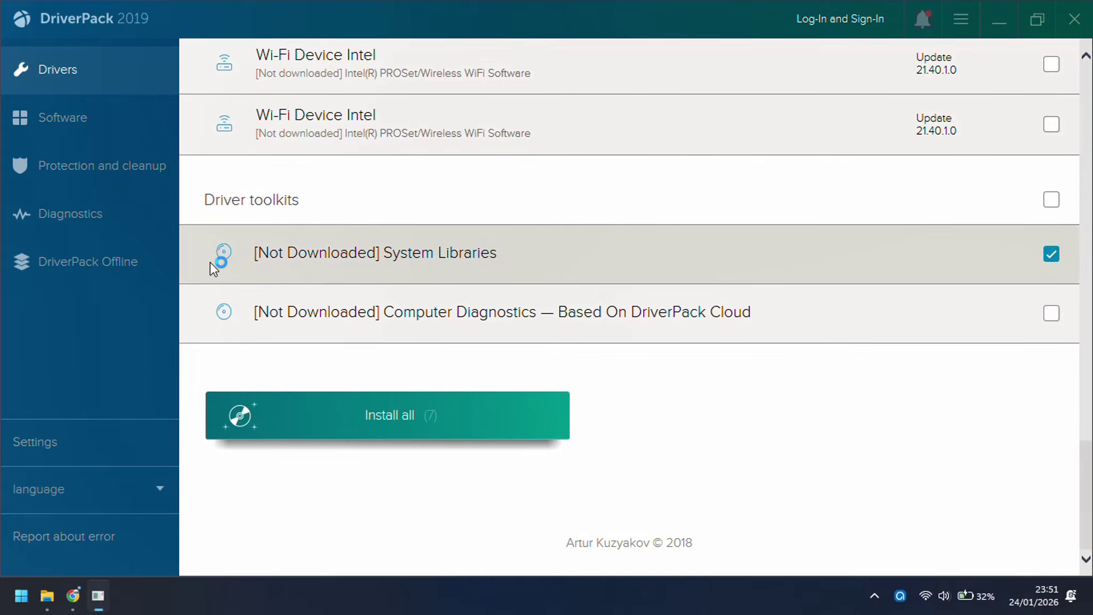
- Select the whole group of driver updates for installation
scroll(219, 254, "up", 6)
scroll(571, 320, "up", 12)
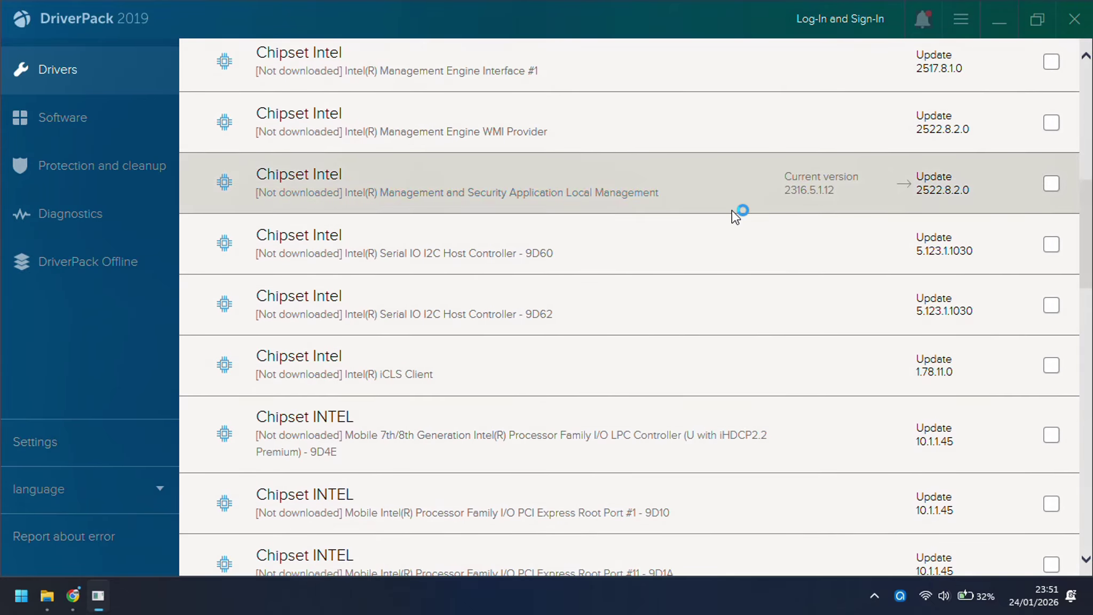
left_click(1052, 268)
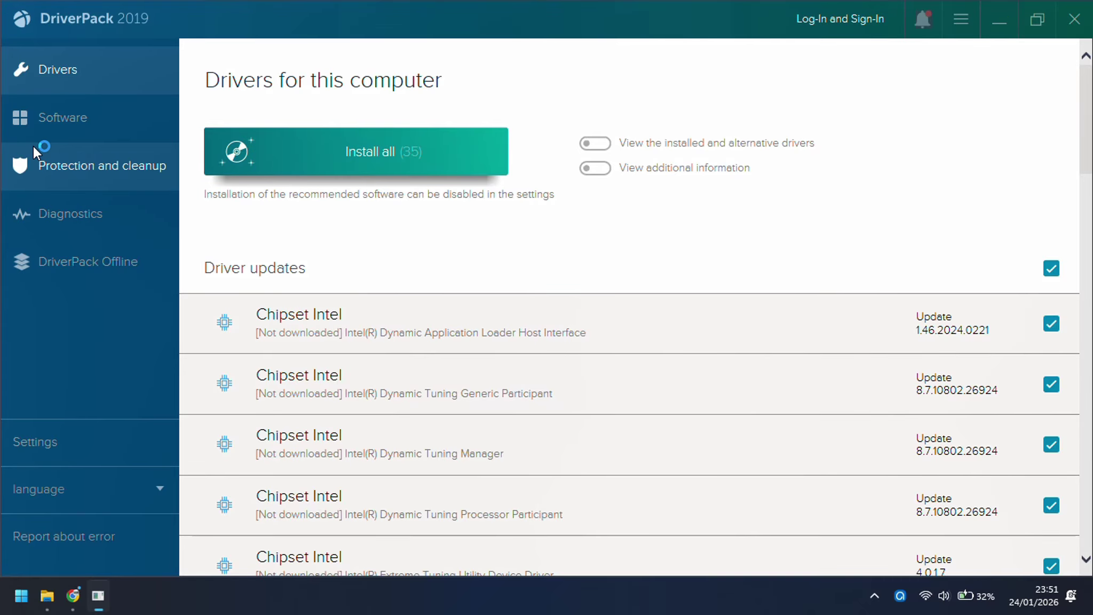
- Minimize the DriverPack and Programs folder windows, and bring DriverPack back to the front
left_click(998, 32)
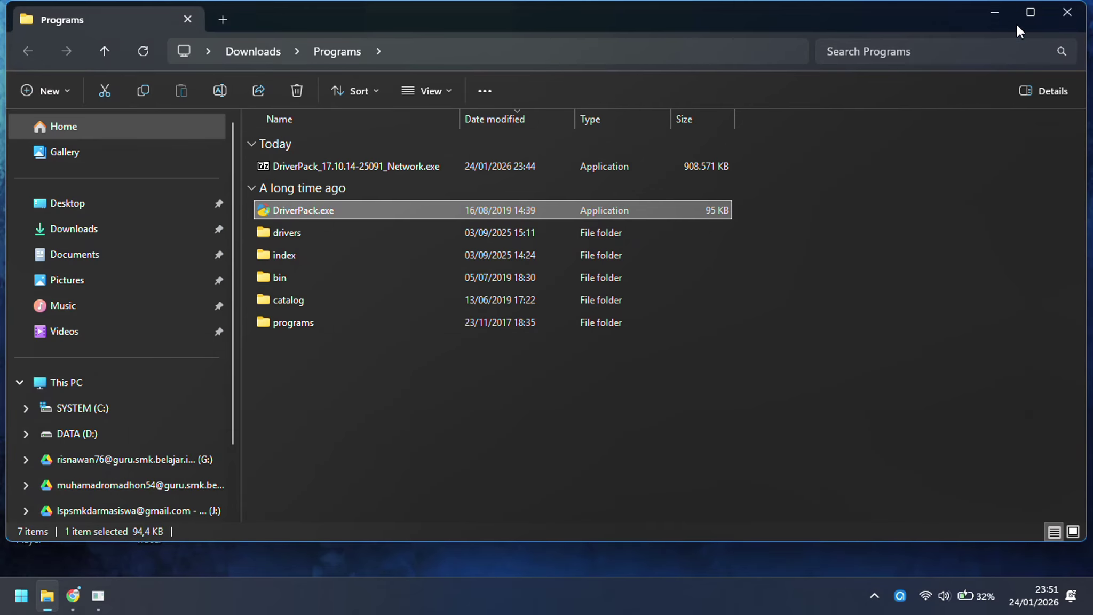
left_click(994, 13)
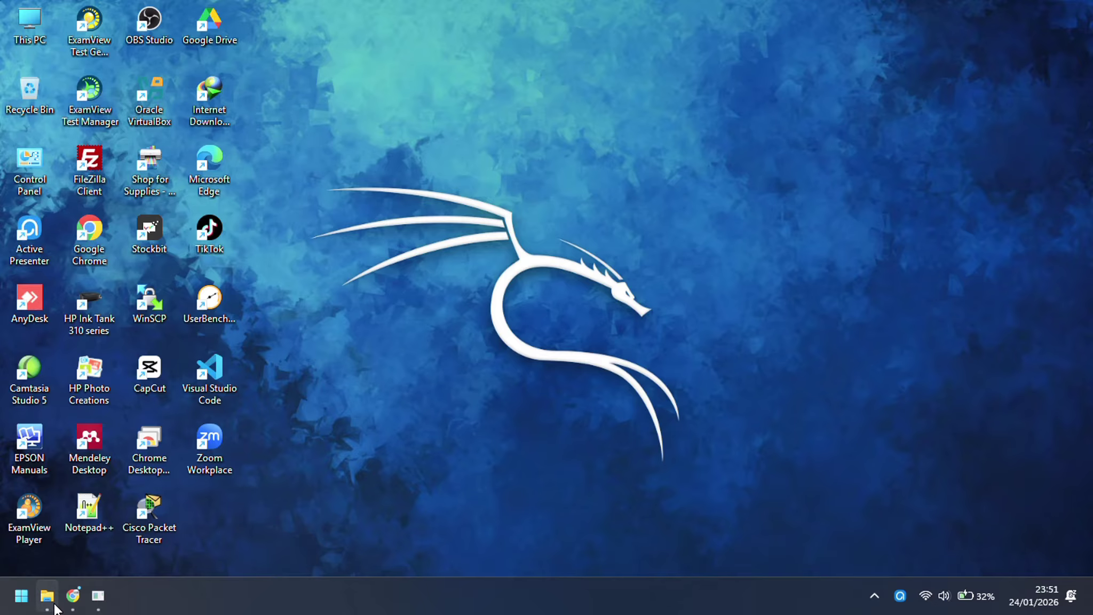
left_click(98, 595)
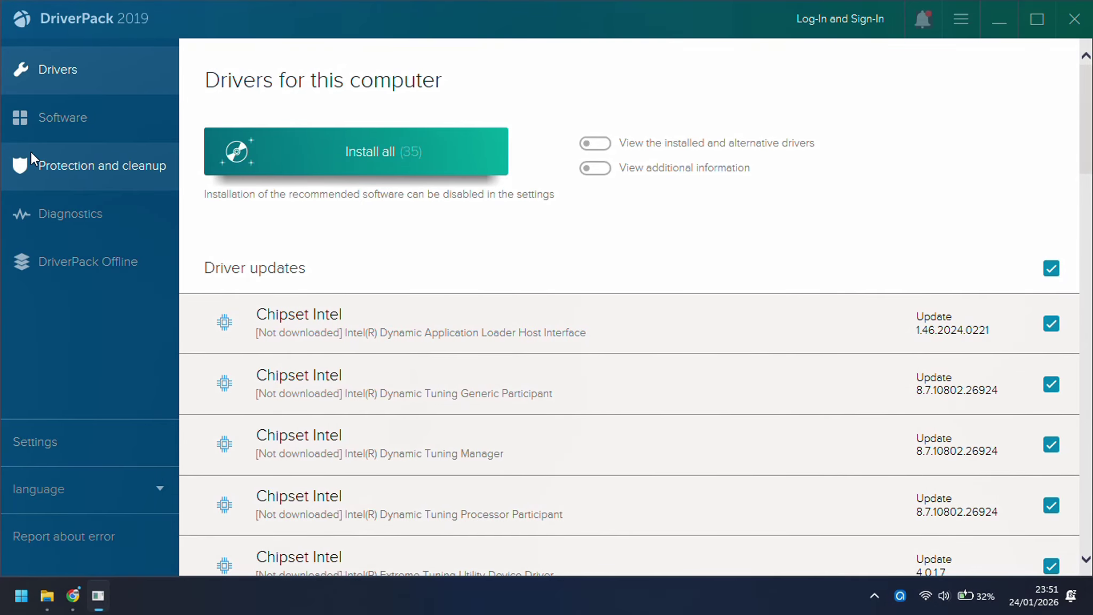
- Deselect the preselected programs in the recommended software list, including Opera Browser, Firefox Browser, 360 Total Security and Internet-Start
left_click(31, 123)
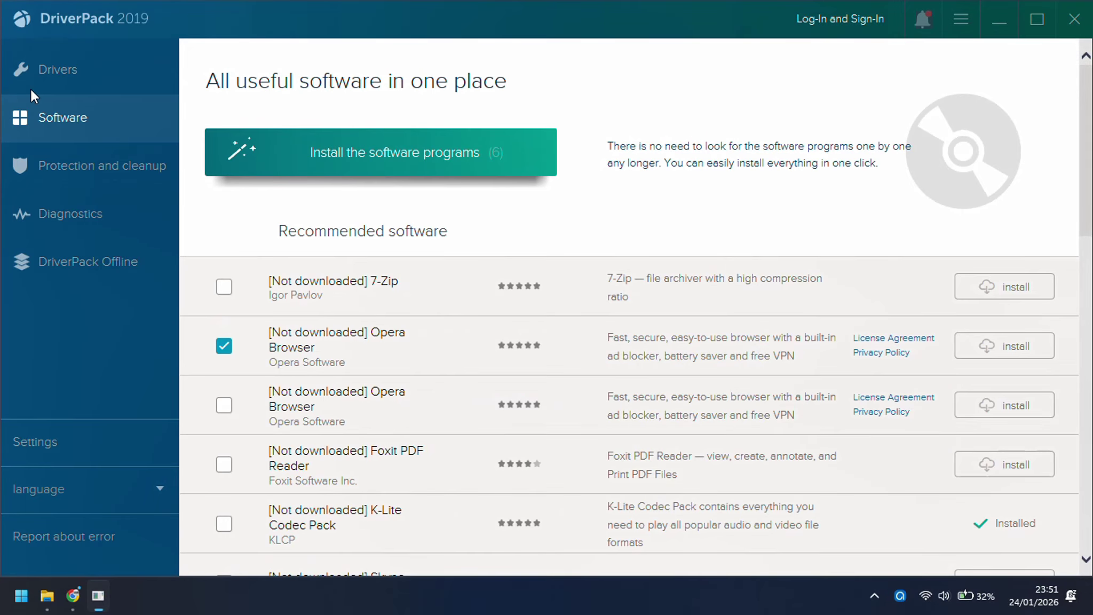
left_click(64, 81)
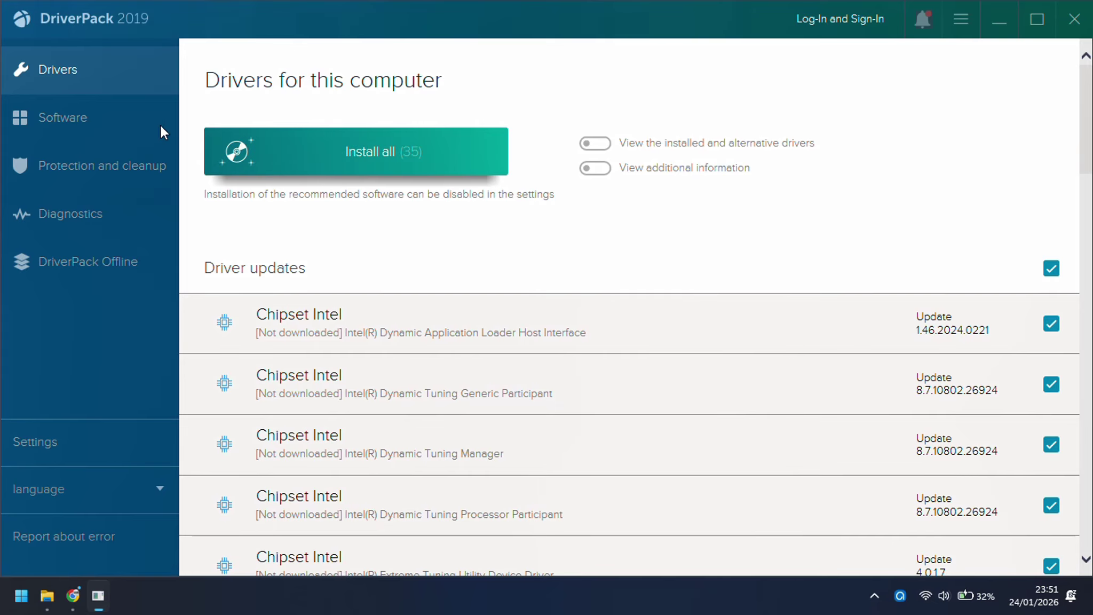
left_click(112, 116)
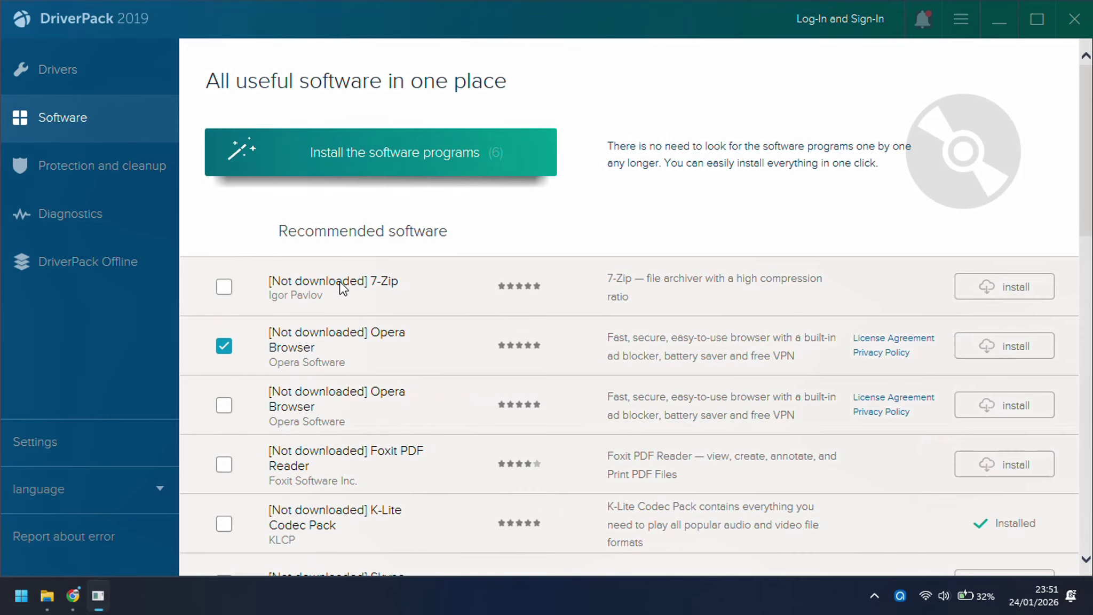
left_click(221, 348)
scroll(320, 310, "down", 9)
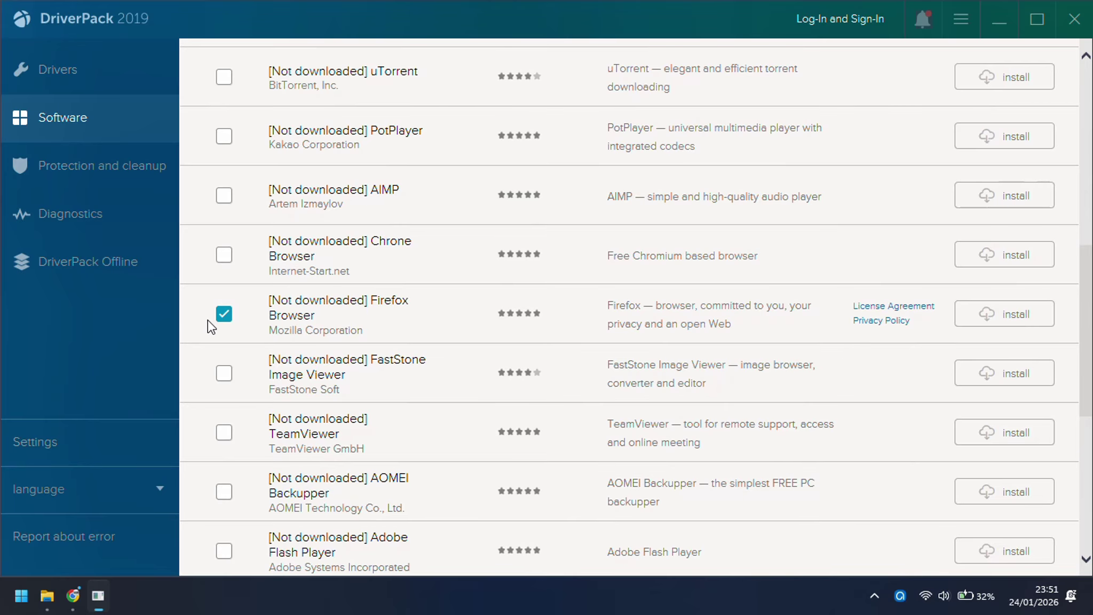
left_click(224, 316)
scroll(224, 318, "down", 7)
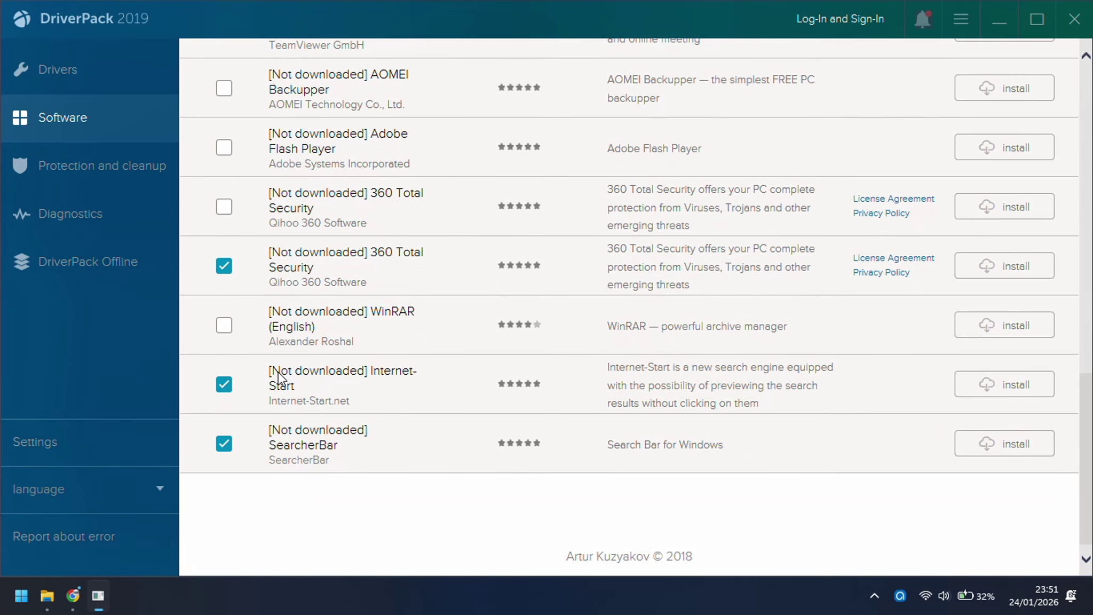
left_click(222, 269)
left_click(224, 387)
- Deselect 360 Total Security in the protection and cleanup section, and return to the driver list
left_click(65, 160)
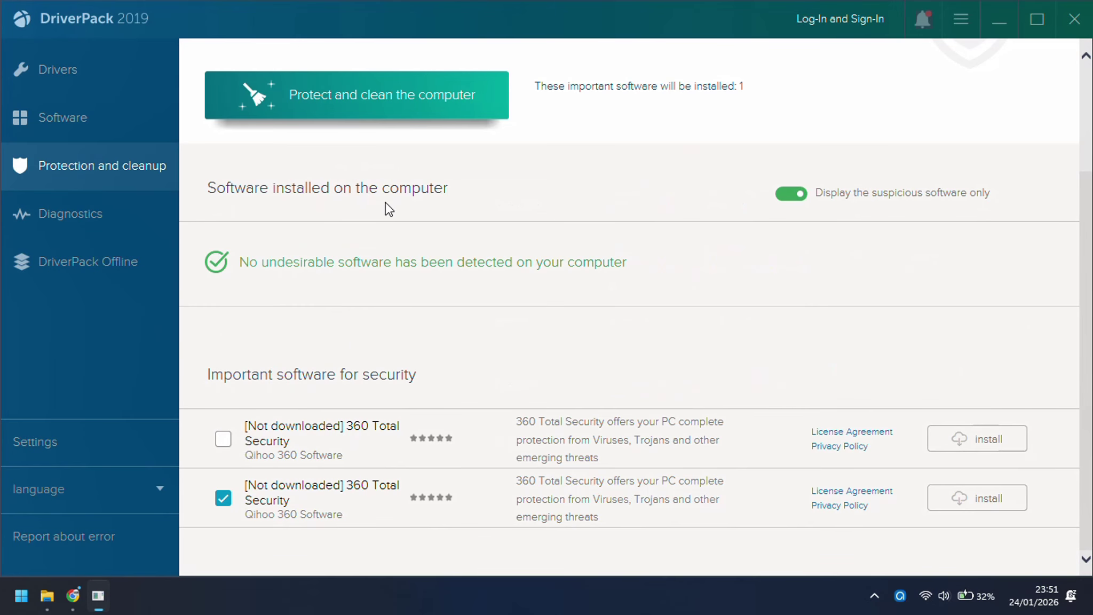
left_click(224, 499)
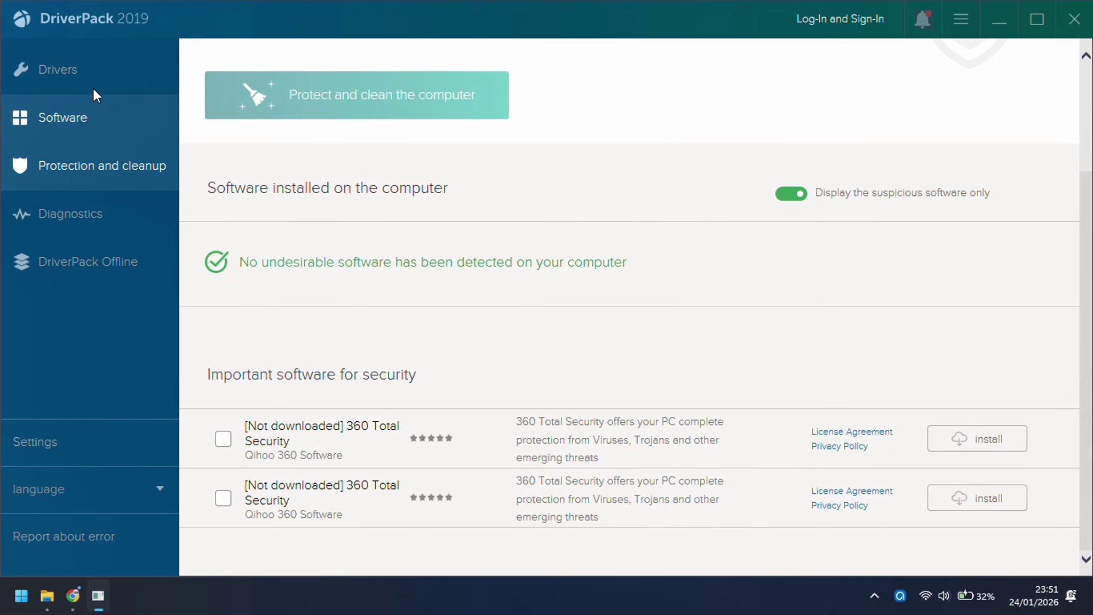
left_click(118, 71)
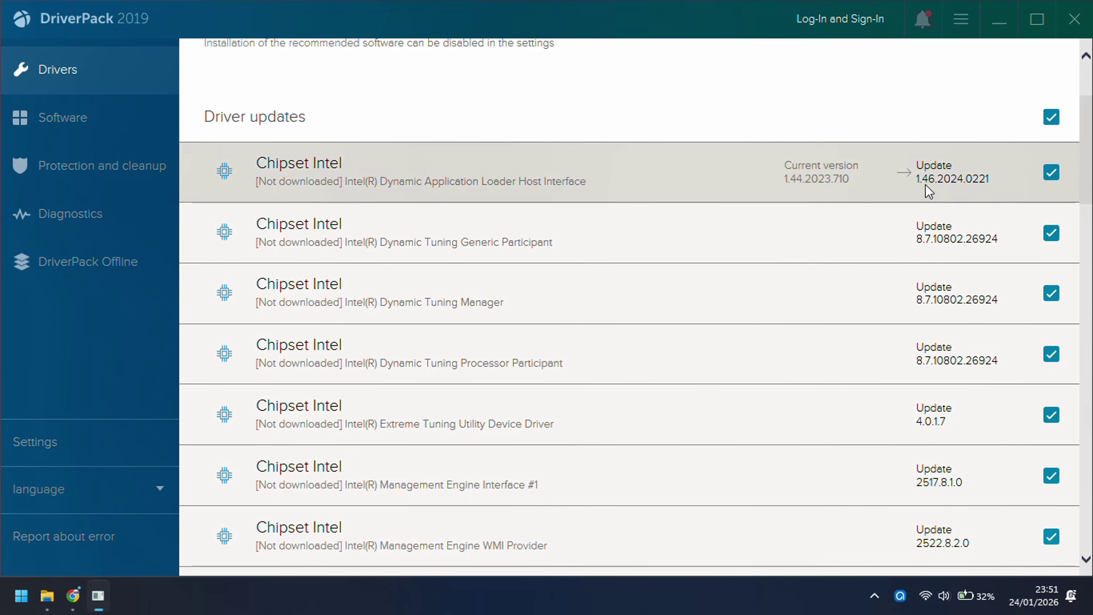
scroll(919, 179, "up", 3)
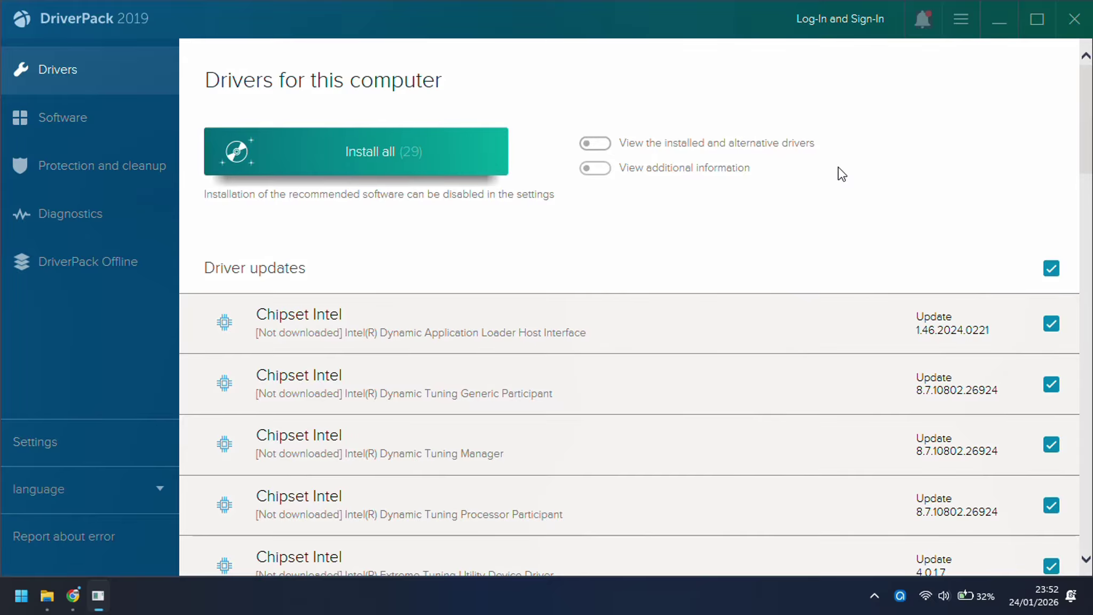
- Toggle the selection of all driver updates off and on again, and look through the selected drivers
left_click(1051, 268)
left_click(1052, 268)
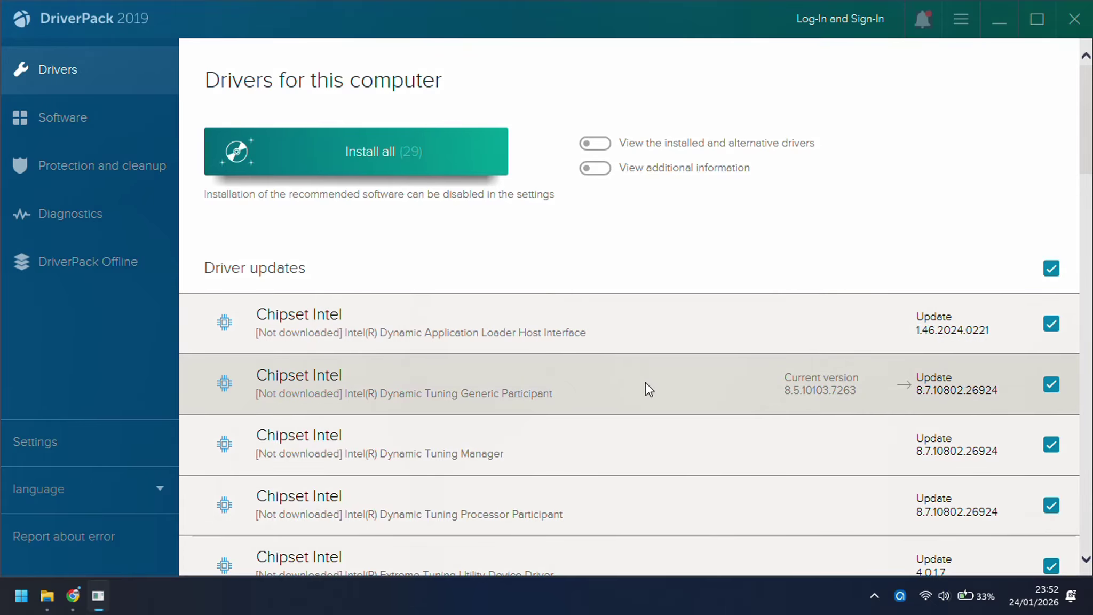
scroll(668, 379, "down", 4)
scroll(566, 341, "down", 9)
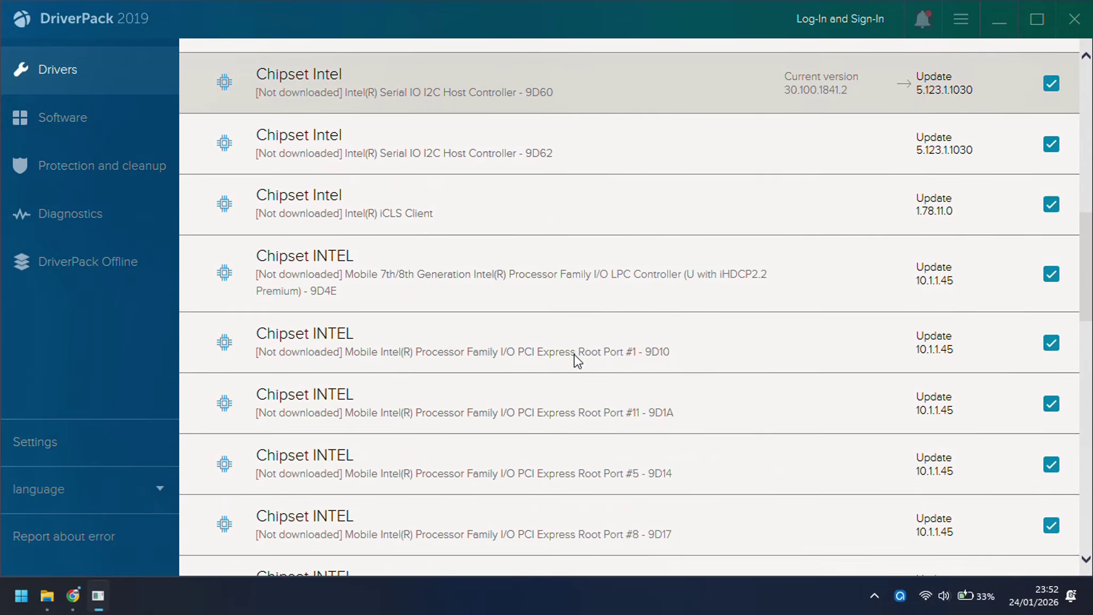
scroll(583, 342, "up", 4)
scroll(592, 323, "up", 9)
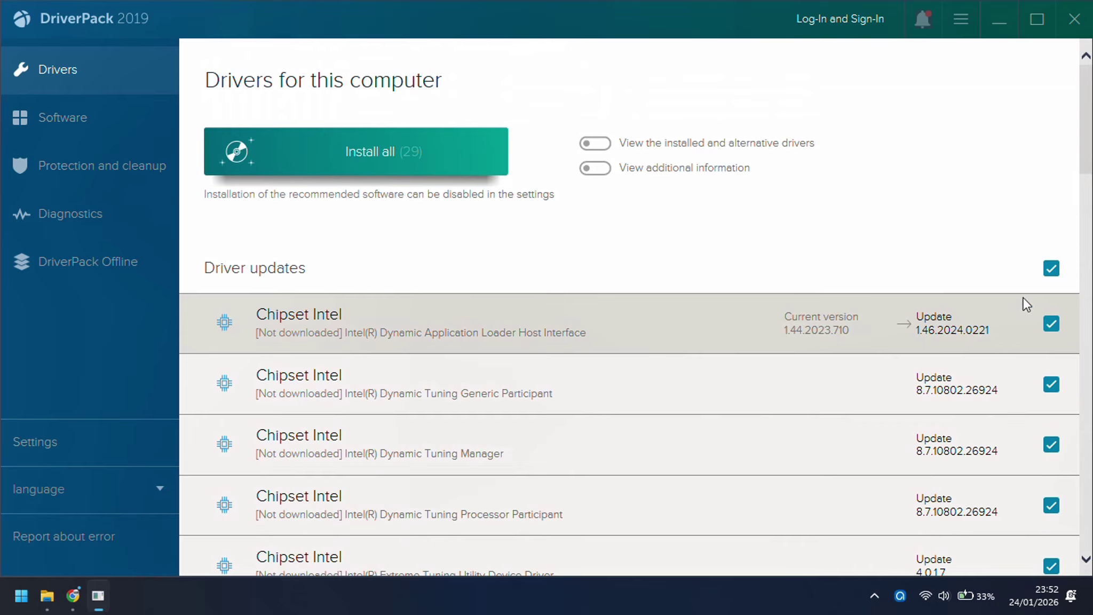
- Deselect all driver updates, and select only the Chipset Intel update for Intel(R) Dynamic Application Loader Host Interface
left_click(1049, 269)
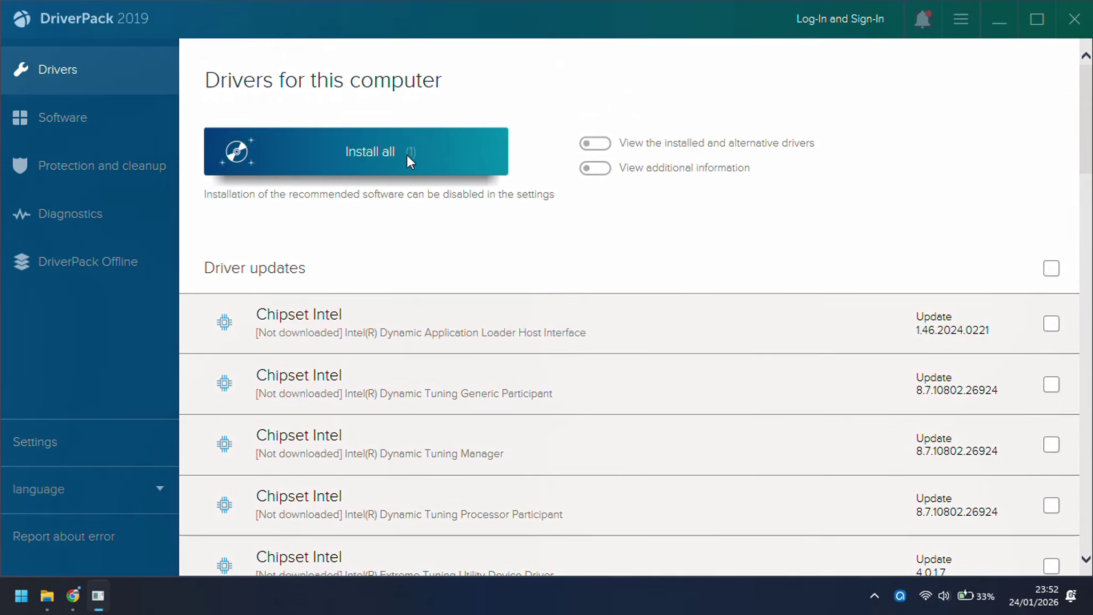
left_click(1050, 268)
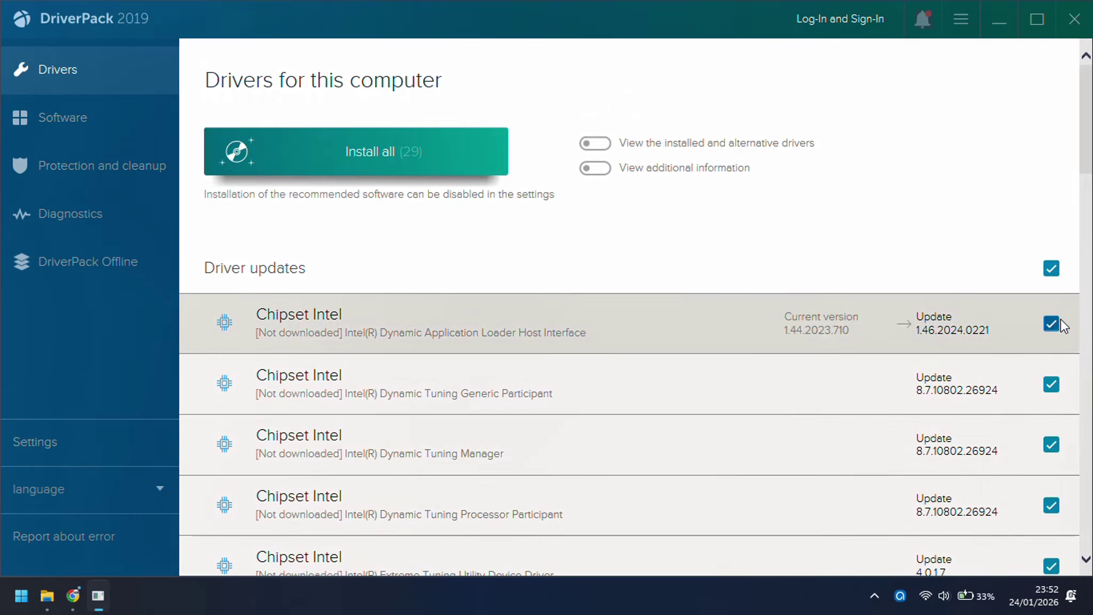
left_click(1054, 322)
left_click(1055, 323)
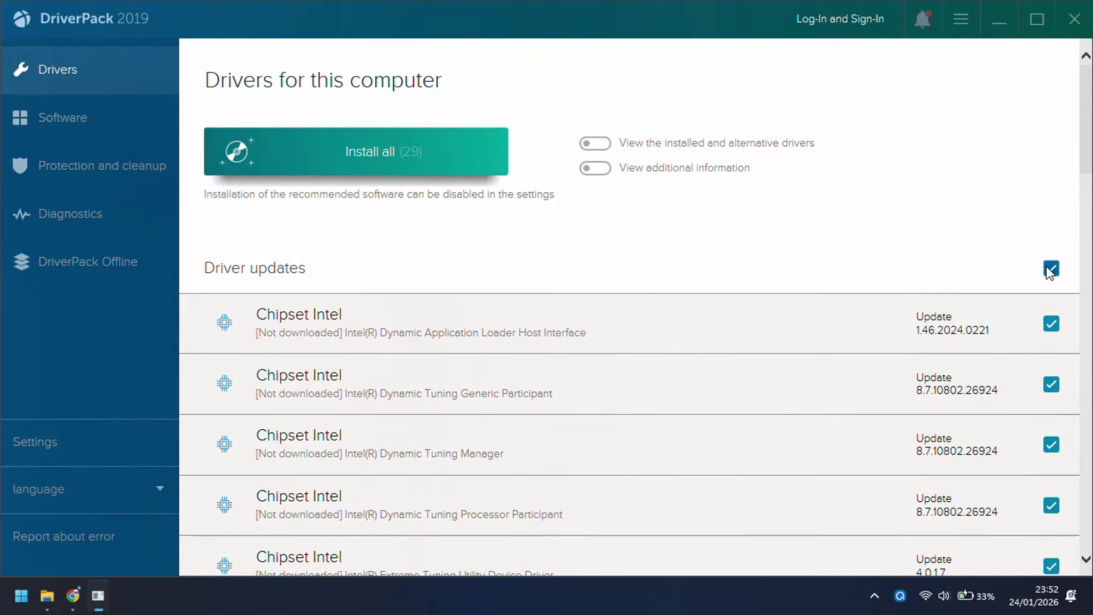
left_click(1051, 268)
left_click(1052, 323)
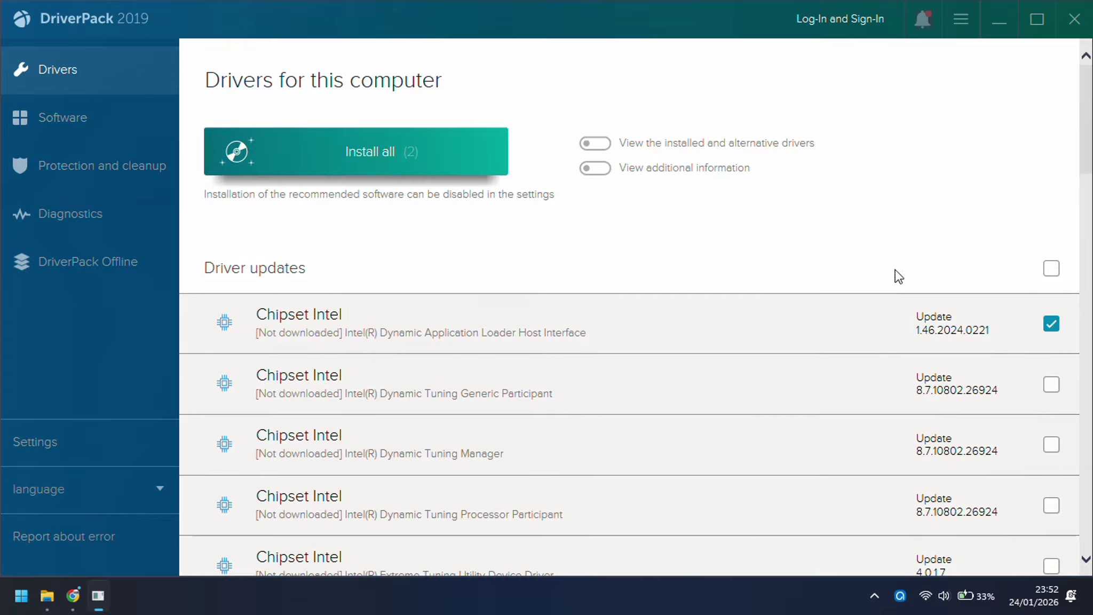